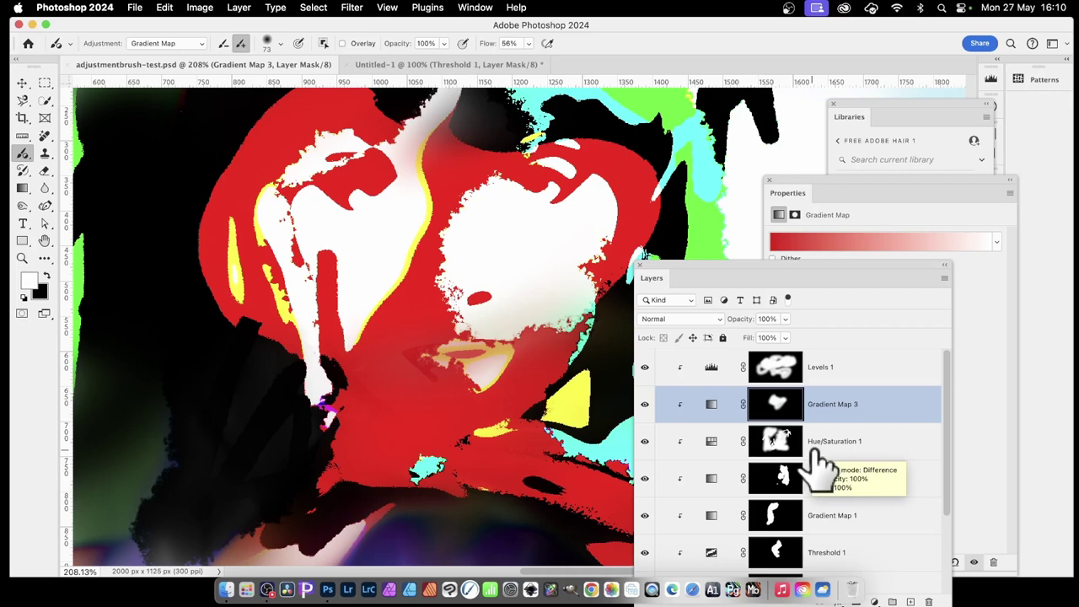
Switch to the unedited adjustmentbrush-test.psd portrait of the purple-haired woman.
click(456, 65)
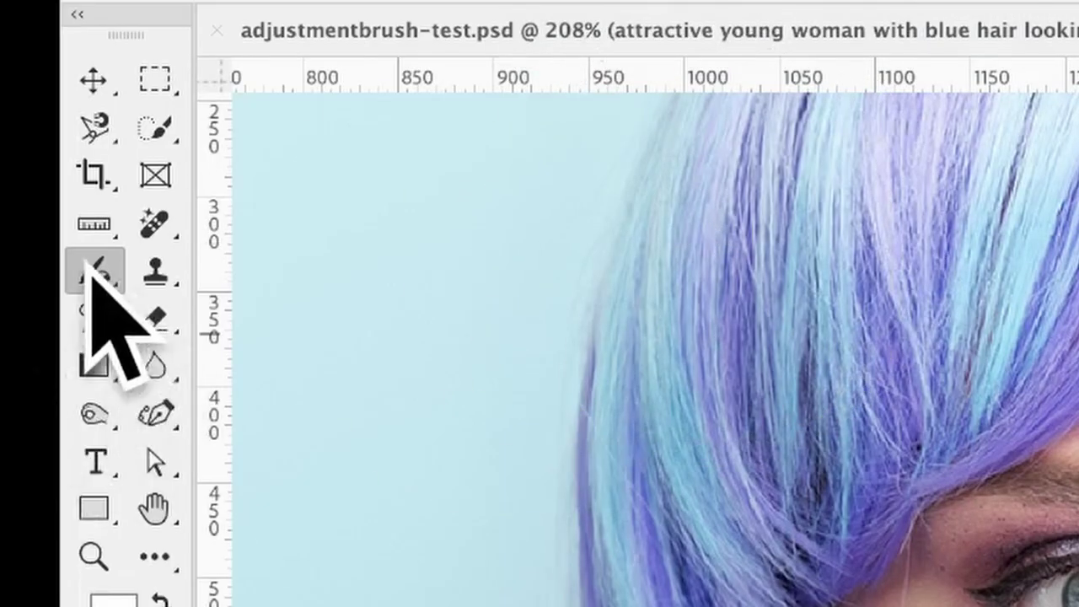
Select the Adjustment Brush Tool and set its adjustment to Brightness/Contrast.
drag(96, 263, 239, 284)
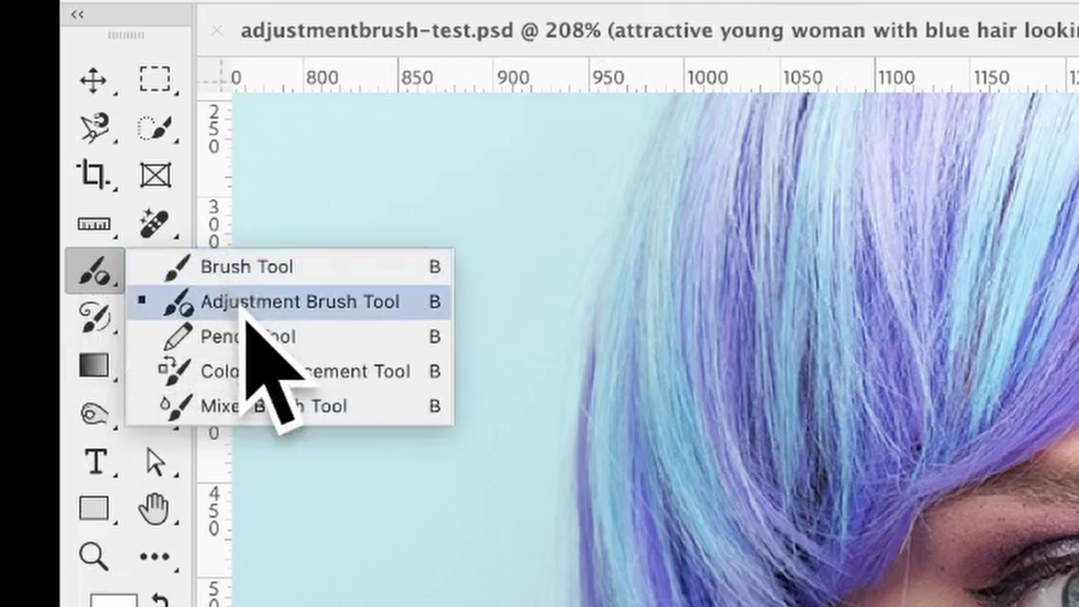
click(246, 303)
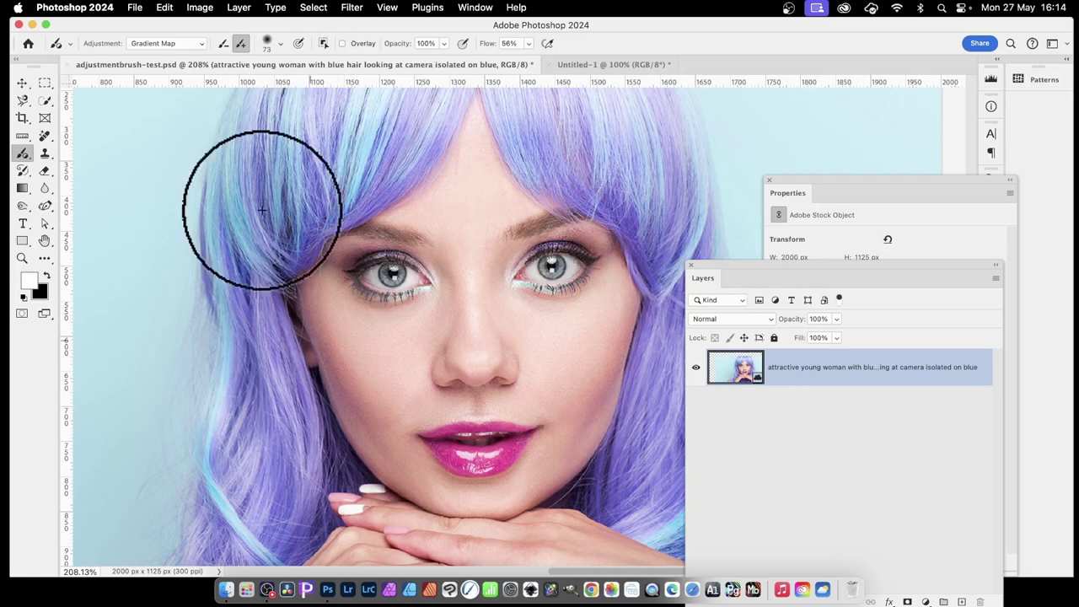
click(160, 44)
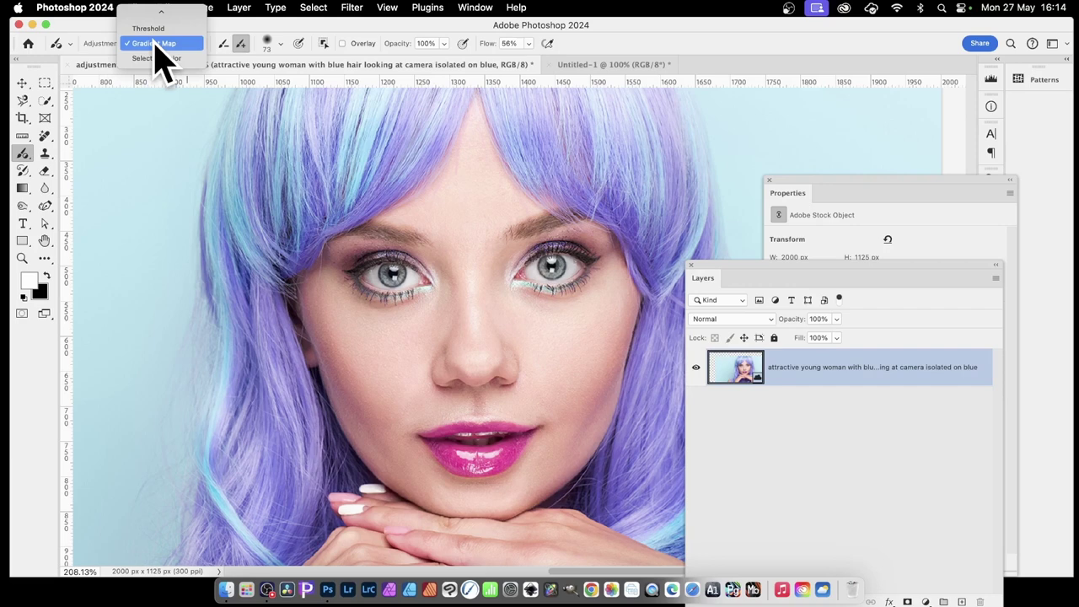
mouse_move(140, 10)
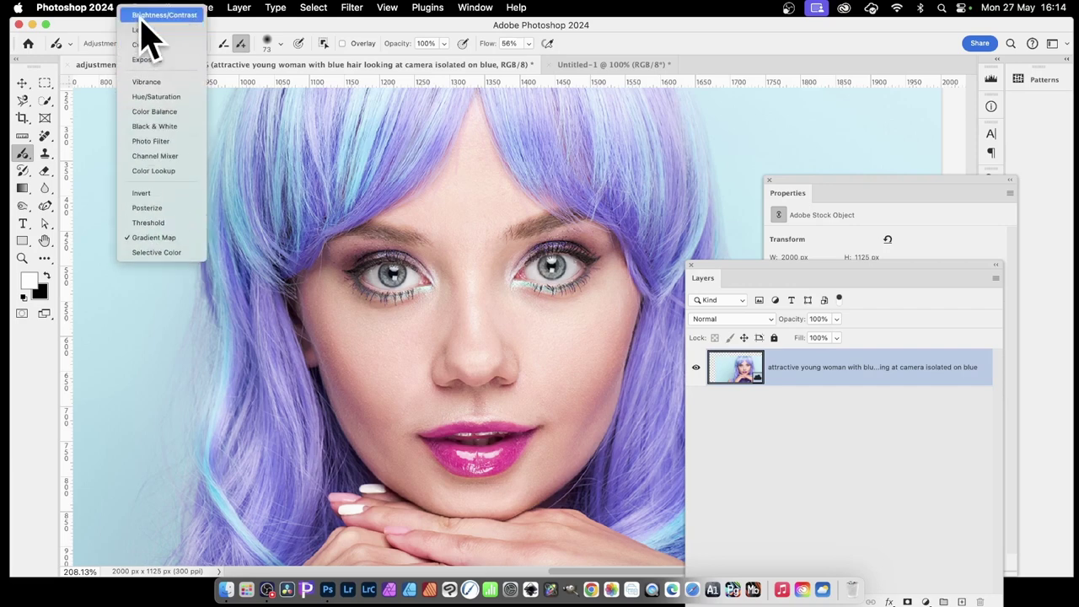
click(154, 15)
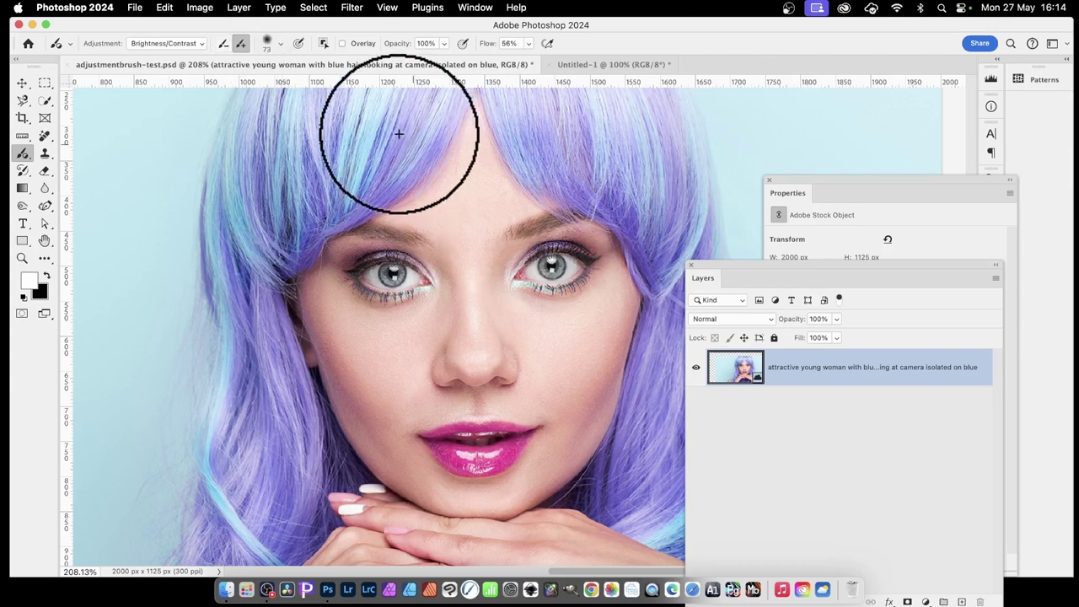
click(173, 43)
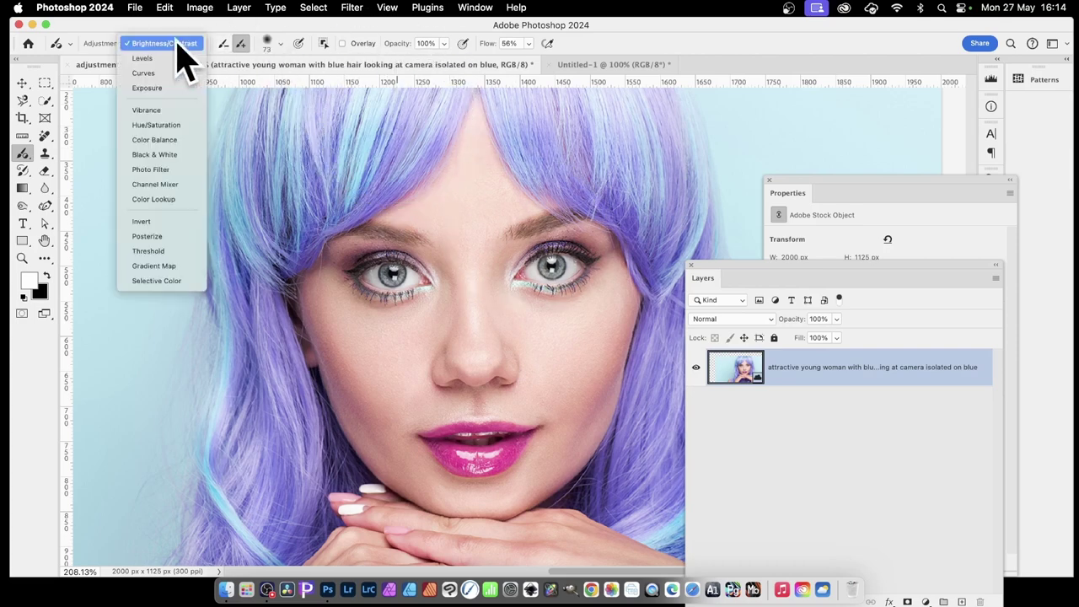
Paint a Gradient Map adjustment over the bangs, top hair and left hair.
click(154, 267)
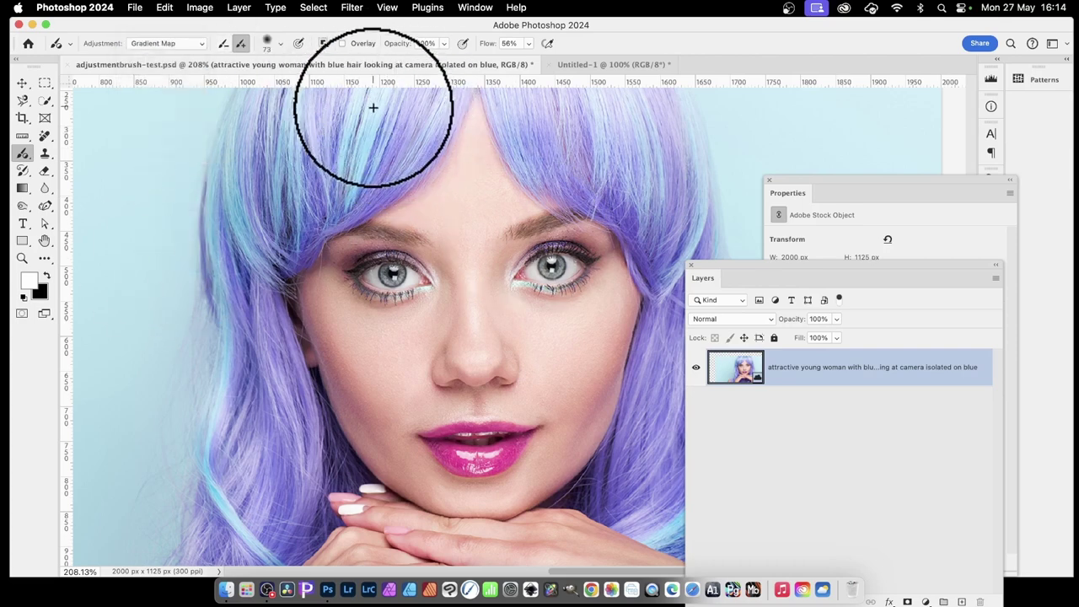
mouse_move(244, 218)
mouse_down()
mouse_move(349, 177)
mouse_move(400, 132)
mouse_move(307, 216)
mouse_up()
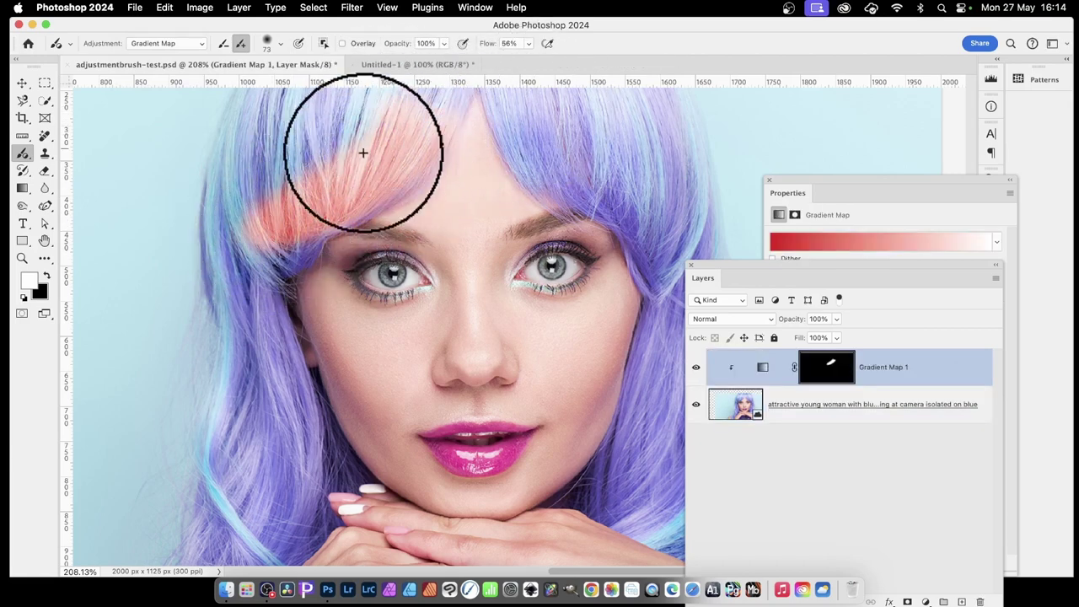
right_click(385, 126)
click(342, 146)
mouse_move(342, 145)
mouse_down()
mouse_move(368, 89)
mouse_move(263, 167)
mouse_move(291, 148)
mouse_move(333, 145)
mouse_move(334, 130)
mouse_move(297, 134)
mouse_move(288, 169)
mouse_move(312, 119)
mouse_move(298, 98)
mouse_move(237, 194)
mouse_move(229, 149)
mouse_move(241, 107)
mouse_move(211, 243)
mouse_move(238, 204)
mouse_move(240, 277)
mouse_move(275, 229)
mouse_move(302, 240)
mouse_move(438, 146)
mouse_move(402, 207)
mouse_move(454, 112)
mouse_move(428, 125)
mouse_move(397, 96)
mouse_up()
mouse_move(263, 354)
mouse_down()
mouse_move(253, 273)
mouse_move(291, 416)
mouse_move(307, 397)
mouse_up()
mouse_move(402, 142)
mouse_down()
mouse_move(379, 176)
mouse_move(441, 170)
mouse_move(427, 212)
mouse_move(396, 204)
mouse_move(386, 262)
mouse_up()
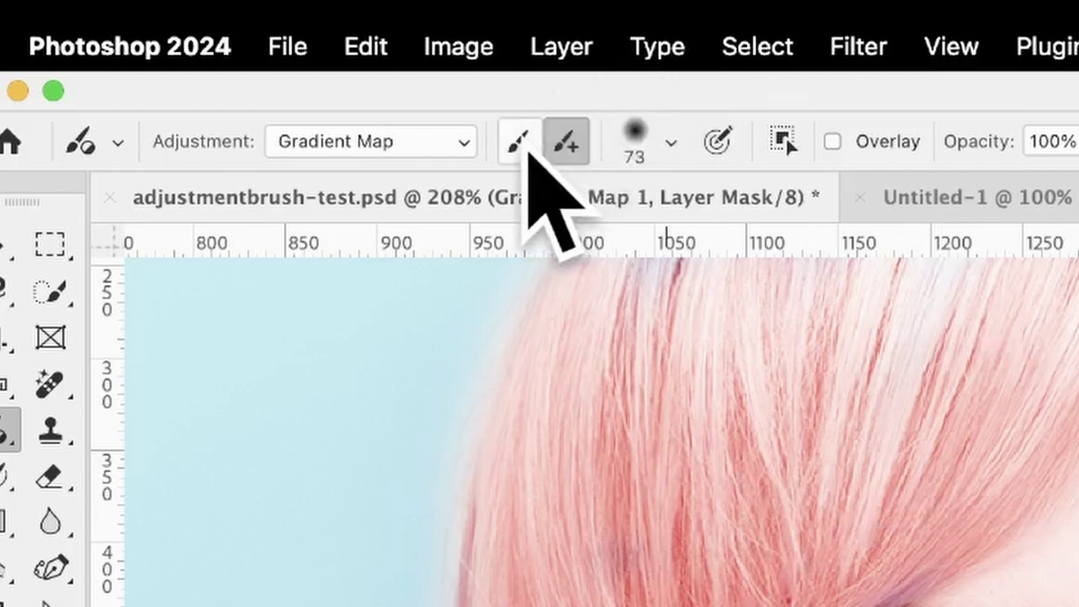
Subtract the pink tint from around the left eye, then return to Add mode.
click(528, 135)
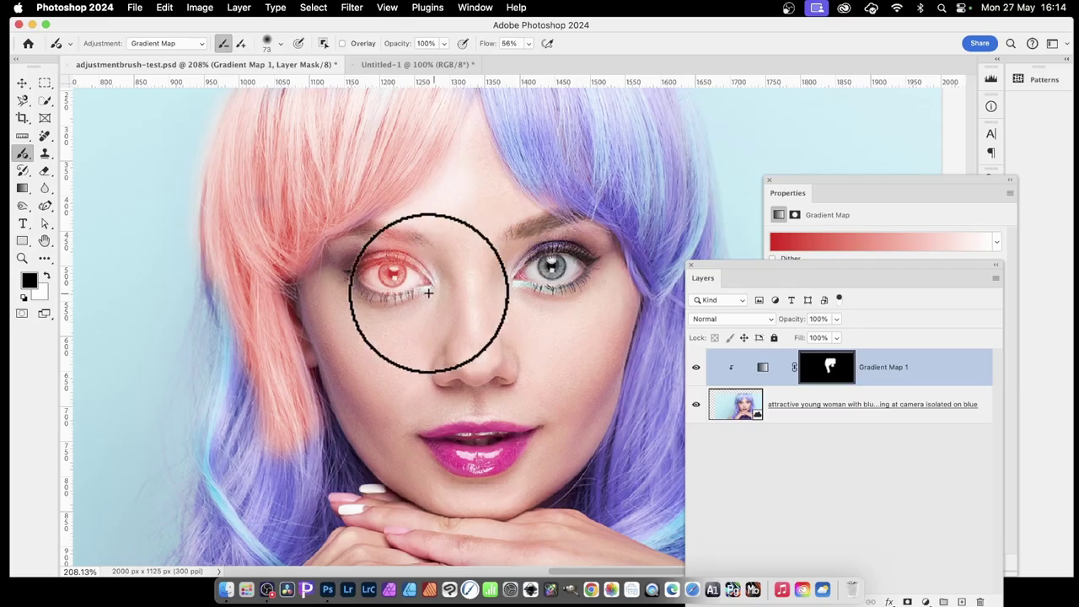
mouse_move(422, 329)
mouse_down()
mouse_move(393, 318)
mouse_move(385, 211)
mouse_move(422, 204)
mouse_move(445, 175)
mouse_up()
click(240, 43)
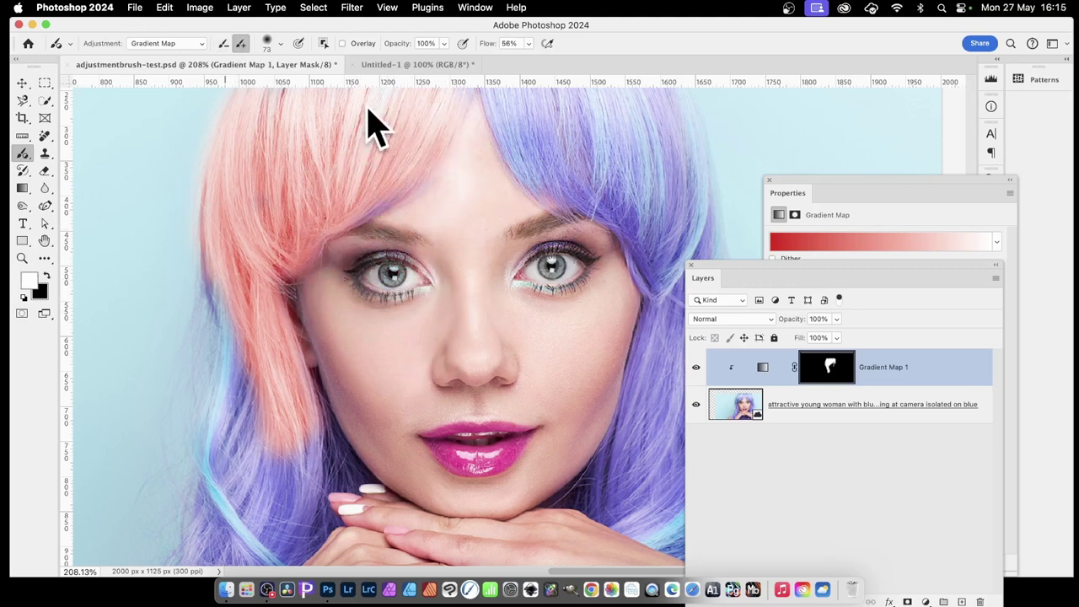
Set the brush to 30 px and paint the tint across the forehead hair and left hair edge.
click(281, 44)
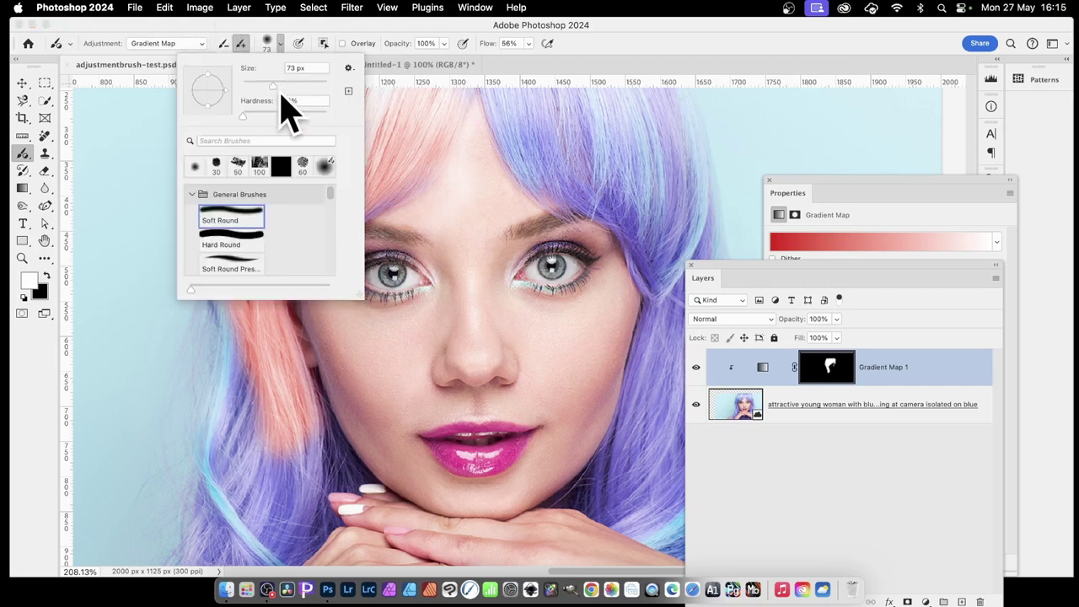
drag(272, 90, 256, 86)
click(640, 34)
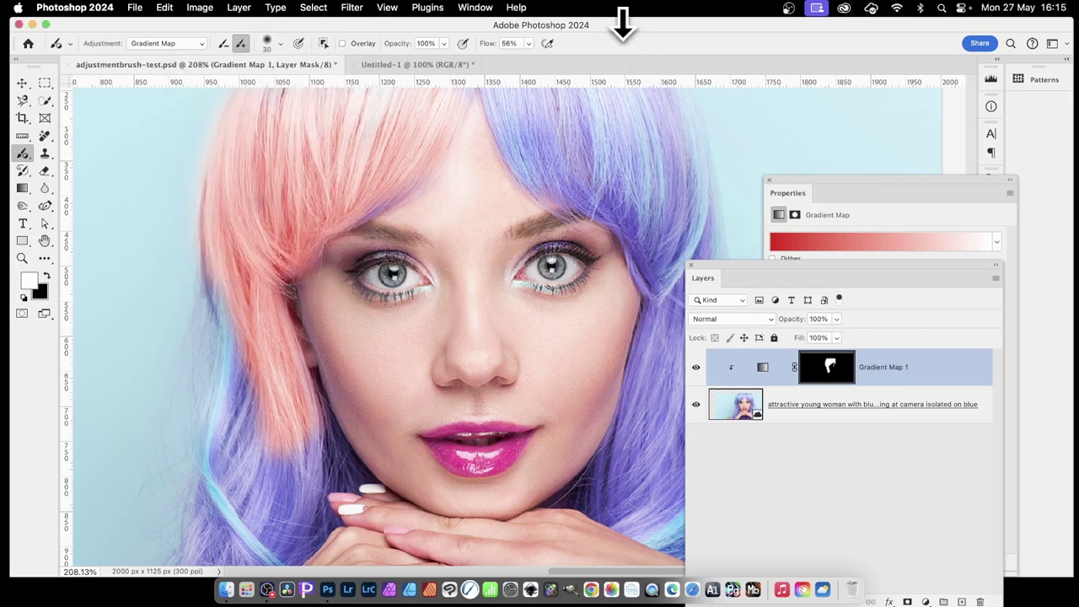
mouse_move(459, 167)
mouse_down()
mouse_move(416, 171)
mouse_move(421, 185)
mouse_move(393, 212)
mouse_move(403, 187)
mouse_move(346, 225)
mouse_move(306, 231)
mouse_move(246, 297)
mouse_move(223, 279)
mouse_move(212, 333)
mouse_move(213, 252)
mouse_move(213, 322)
mouse_move(213, 261)
mouse_move(208, 311)
mouse_up()
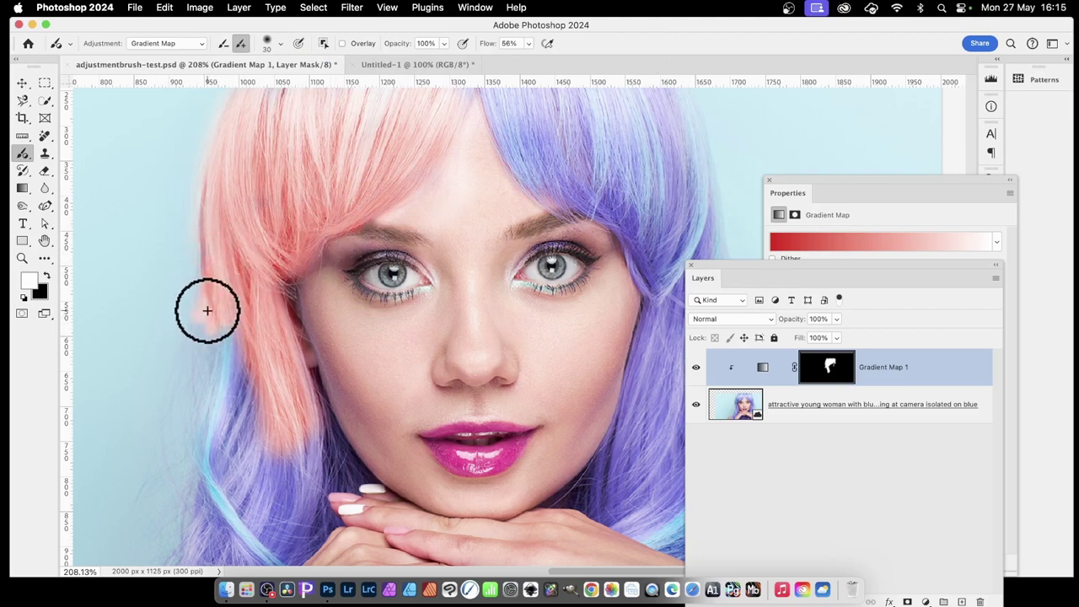
mouse_move(207, 310)
mouse_down()
mouse_move(240, 476)
mouse_move(202, 555)
mouse_move(263, 356)
mouse_move(279, 355)
mouse_move(324, 240)
mouse_move(376, 173)
mouse_move(318, 224)
mouse_move(299, 266)
mouse_move(376, 136)
mouse_move(358, 99)
mouse_move(351, 162)
mouse_up()
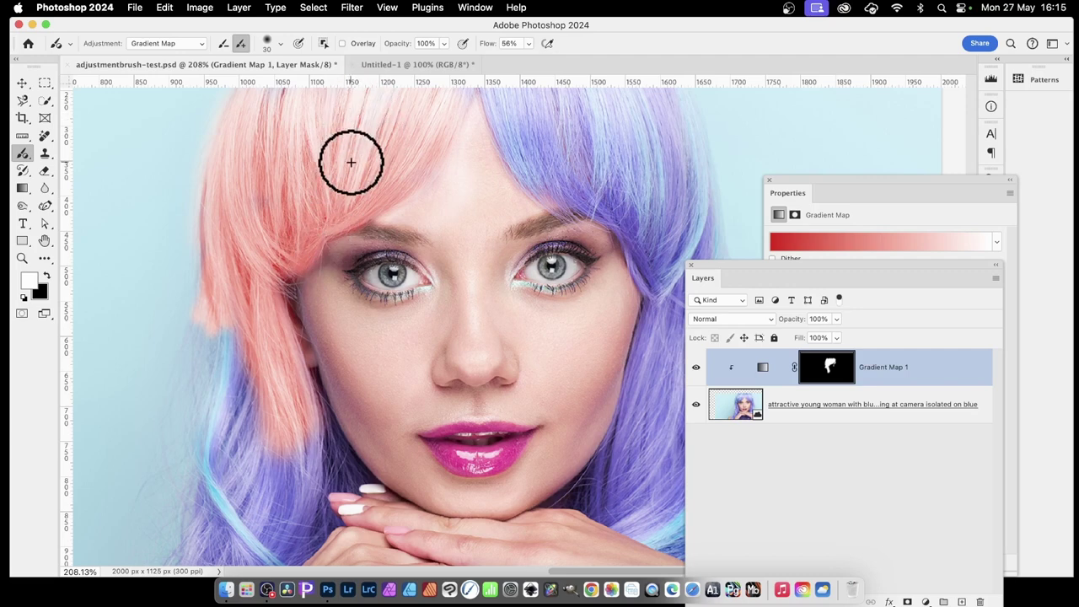
Choose the Kyle's Paintbox textured brush preset.
click(282, 43)
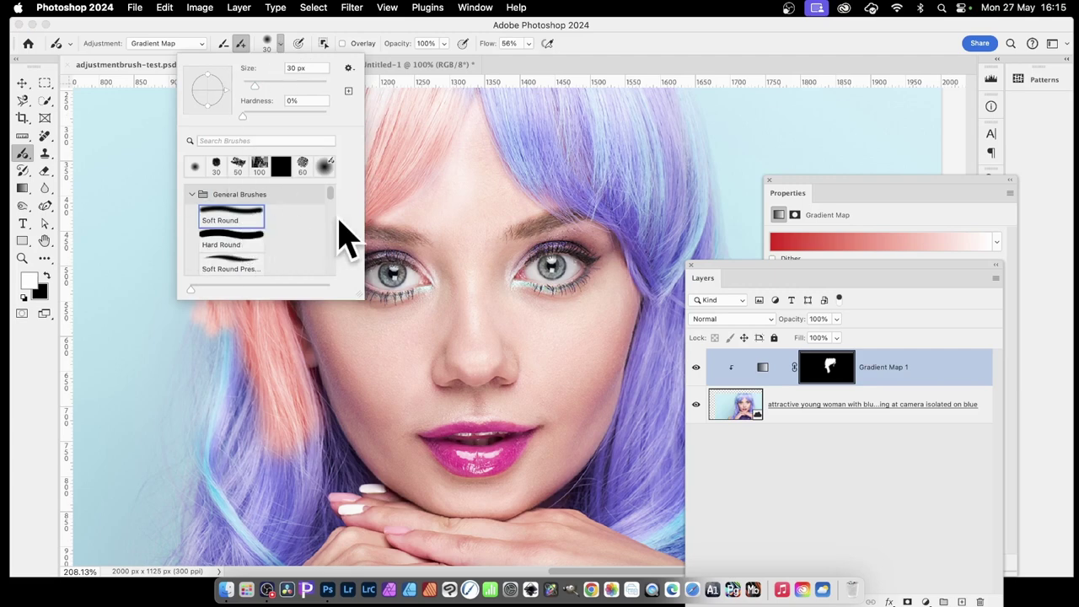
scroll(334, 217, down, 5)
scroll(334, 228, down, 1)
click(232, 194)
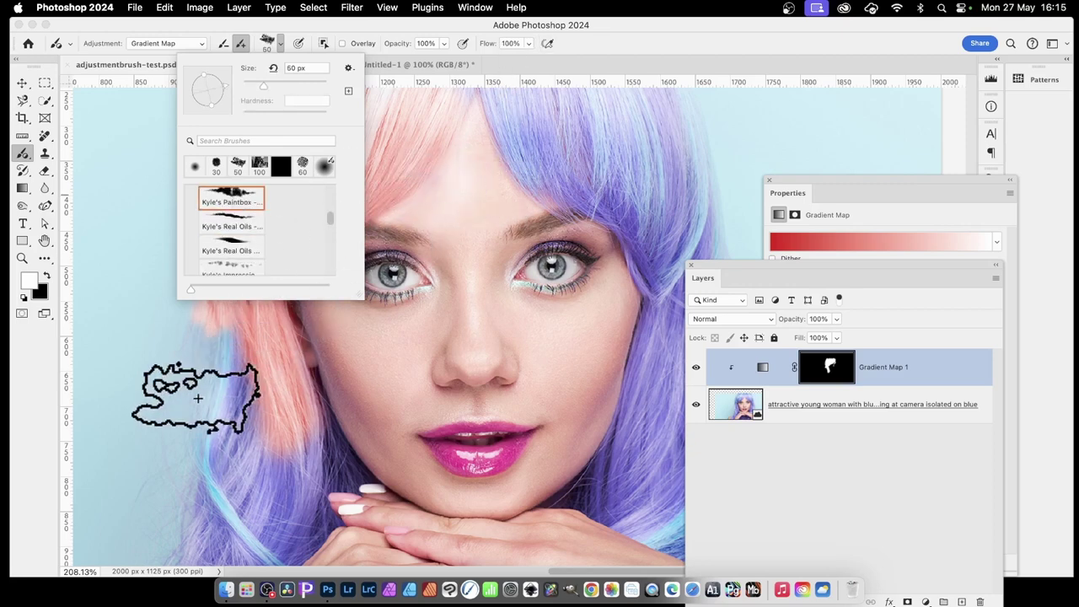
click(221, 370)
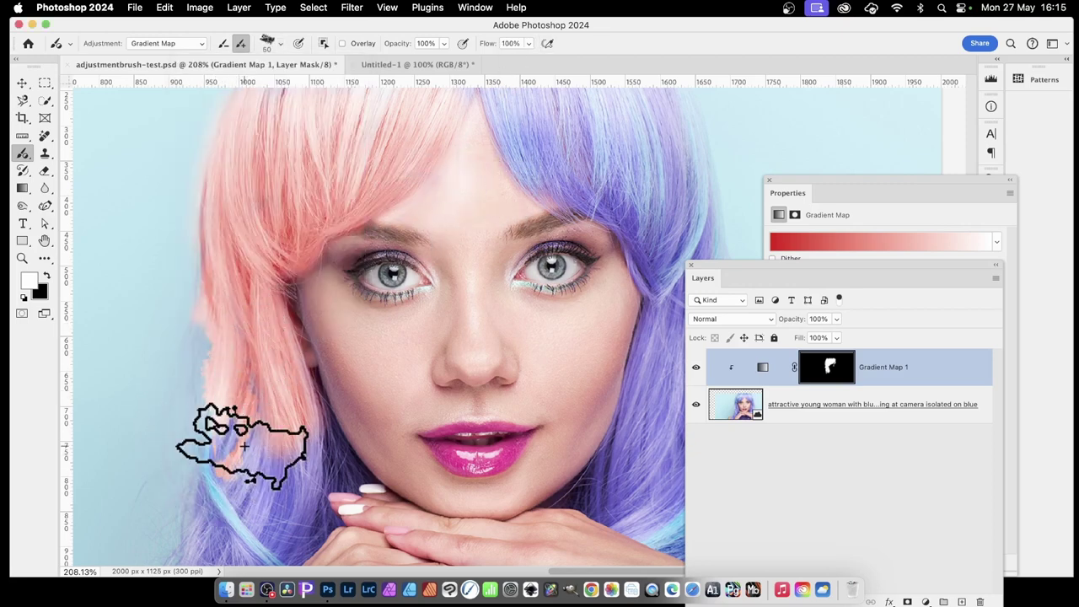
Paint rough pink streaks into the lower-left hair and patches around both eyes.
mouse_move(245, 446)
mouse_down()
mouse_move(347, 483)
mouse_move(248, 480)
mouse_move(238, 499)
mouse_move(299, 447)
mouse_move(216, 558)
mouse_move(317, 491)
mouse_move(259, 530)
mouse_move(249, 408)
mouse_move(229, 531)
mouse_move(242, 427)
mouse_move(207, 529)
mouse_move(191, 394)
mouse_move(200, 489)
mouse_move(233, 438)
mouse_move(209, 515)
mouse_up()
mouse_move(357, 291)
mouse_down()
mouse_move(413, 317)
mouse_move(439, 296)
mouse_move(401, 251)
mouse_move(435, 259)
mouse_move(418, 249)
mouse_move(347, 247)
mouse_move(331, 260)
mouse_move(362, 265)
mouse_up()
mouse_move(511, 241)
mouse_down()
mouse_move(583, 229)
mouse_move(599, 245)
mouse_move(576, 289)
mouse_move(600, 273)
mouse_move(543, 303)
mouse_move(481, 271)
mouse_up()
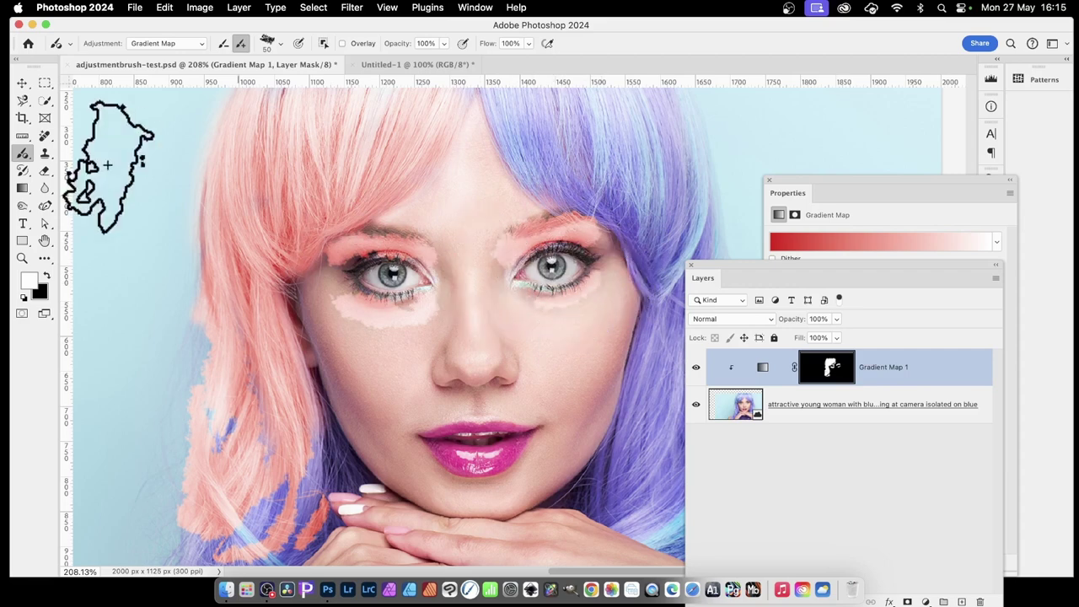
click(280, 44)
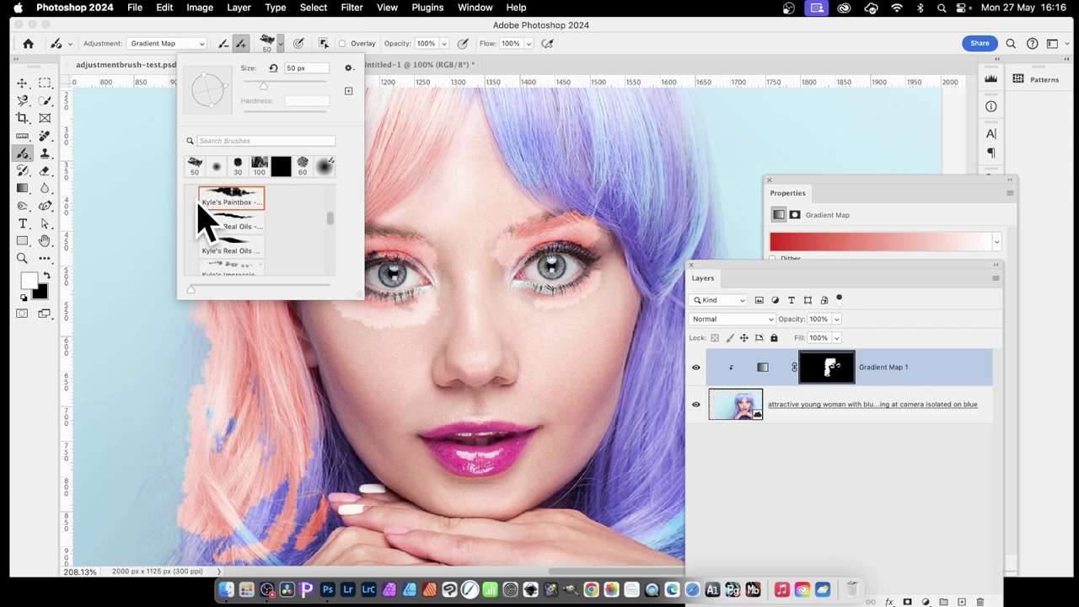
click(654, 49)
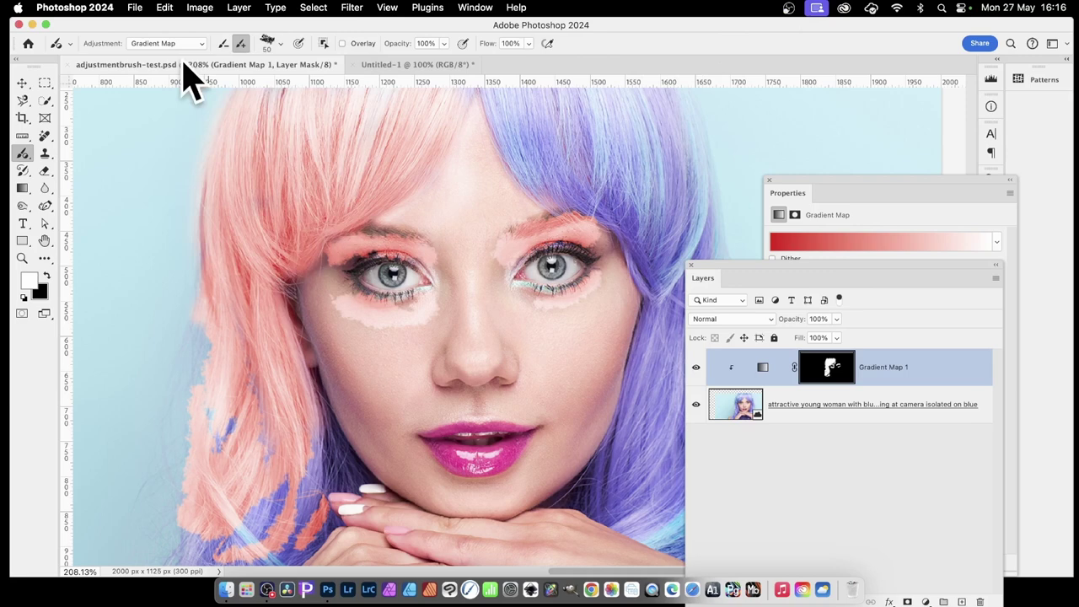
click(323, 43)
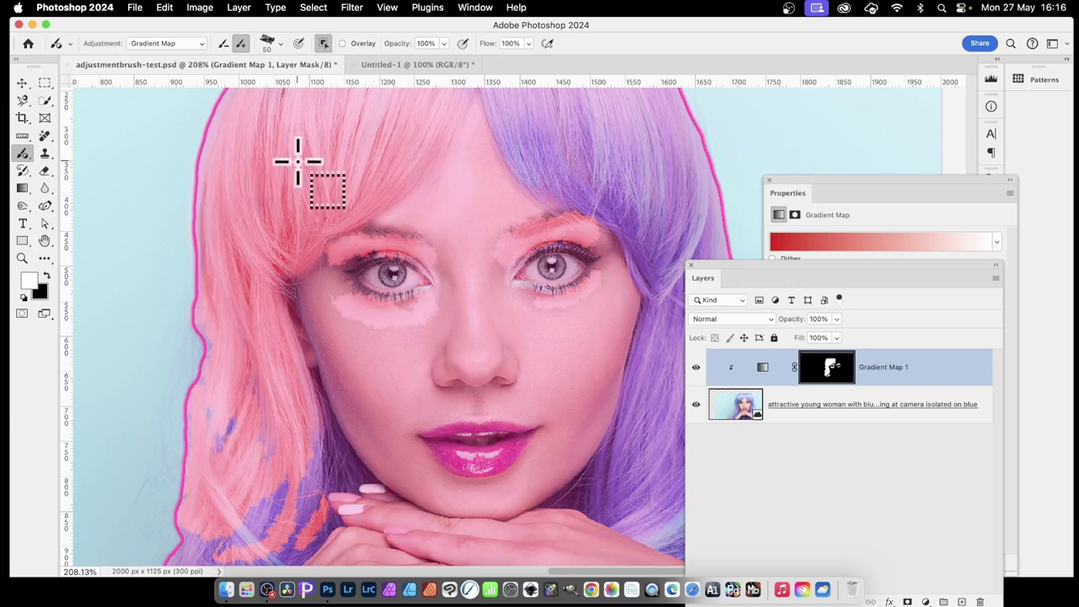
click(324, 44)
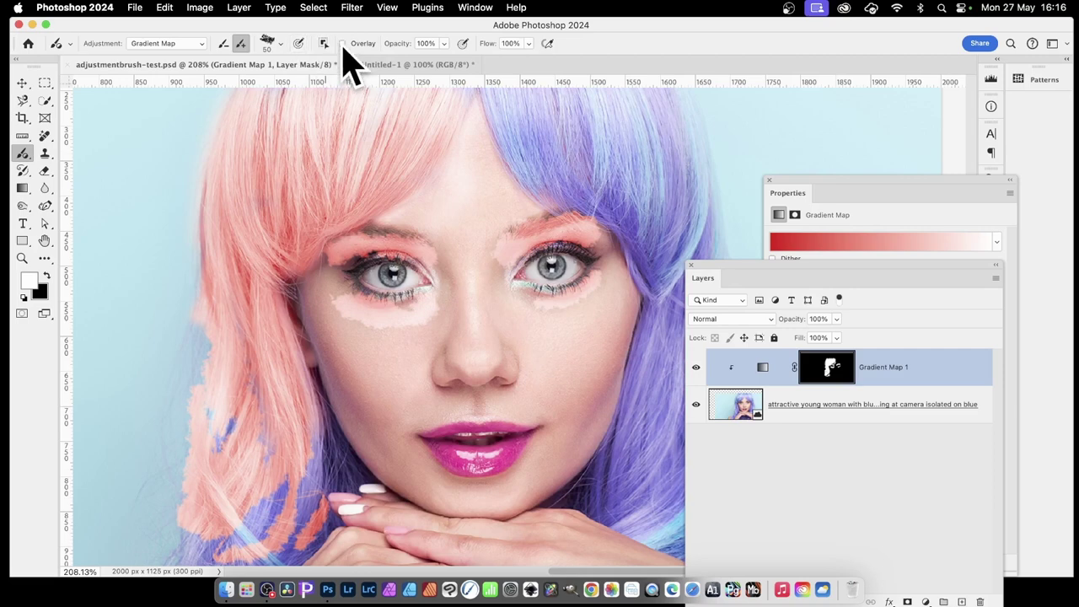
click(342, 44)
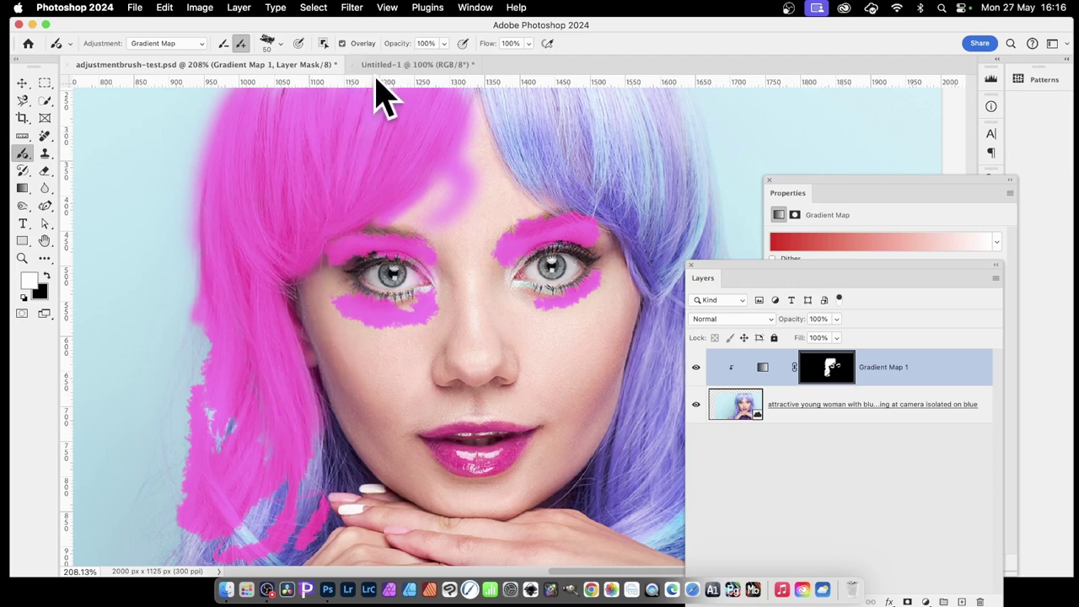
Turn off the Overlay mask preview and raise brush opacity from 30% to 100%.
click(342, 43)
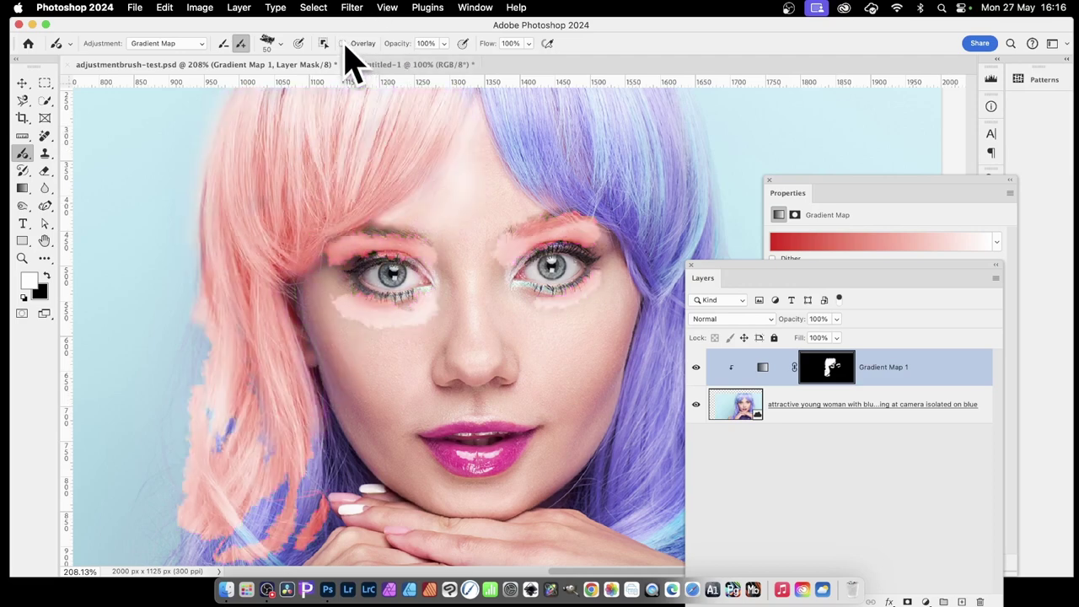
click(445, 44)
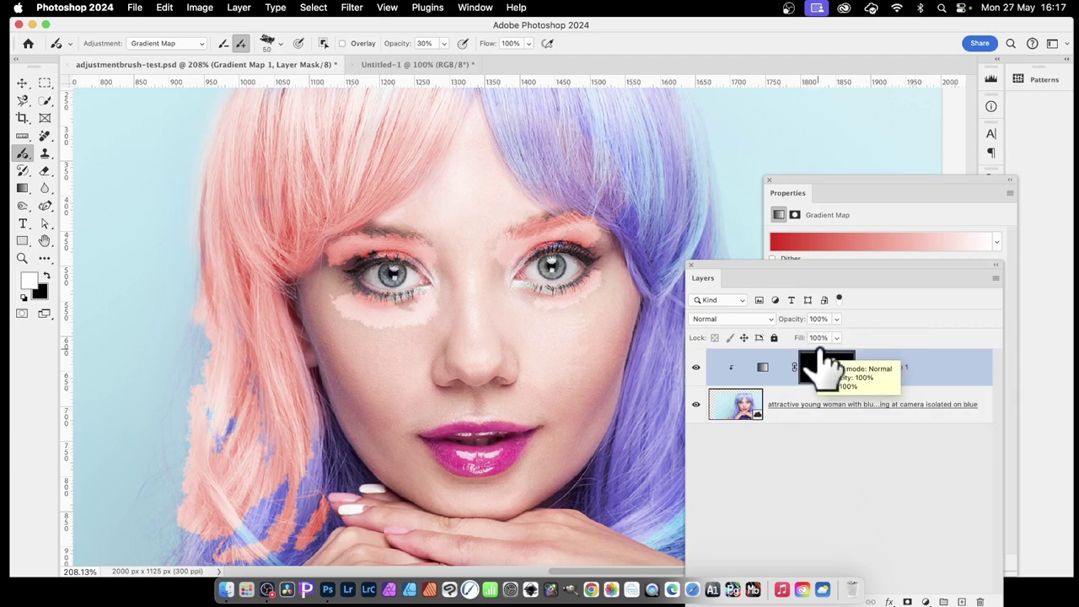
click(443, 43)
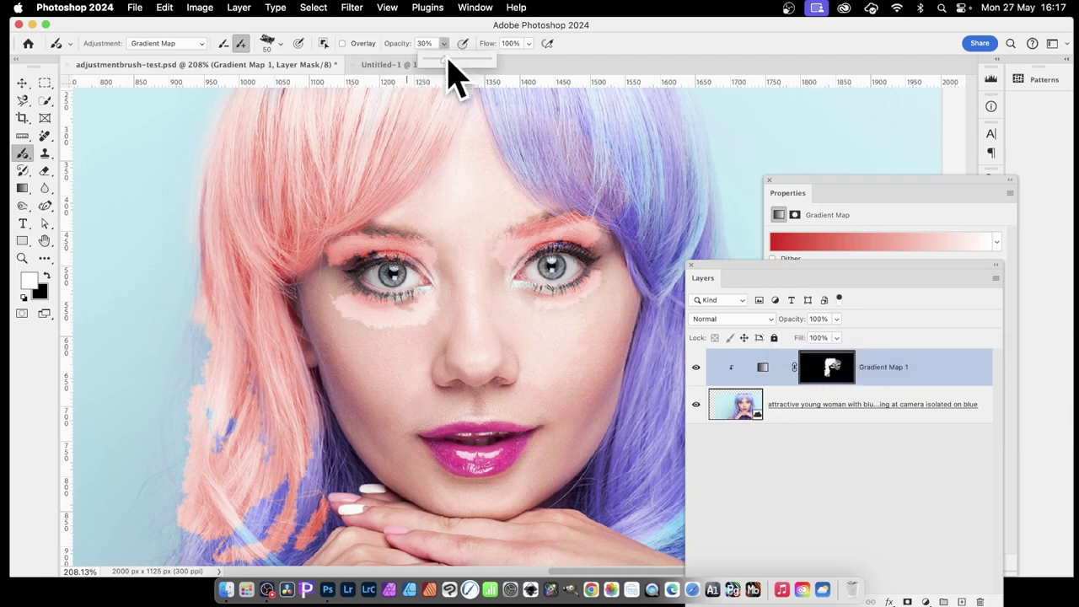
drag(448, 59, 523, 71)
click(555, 47)
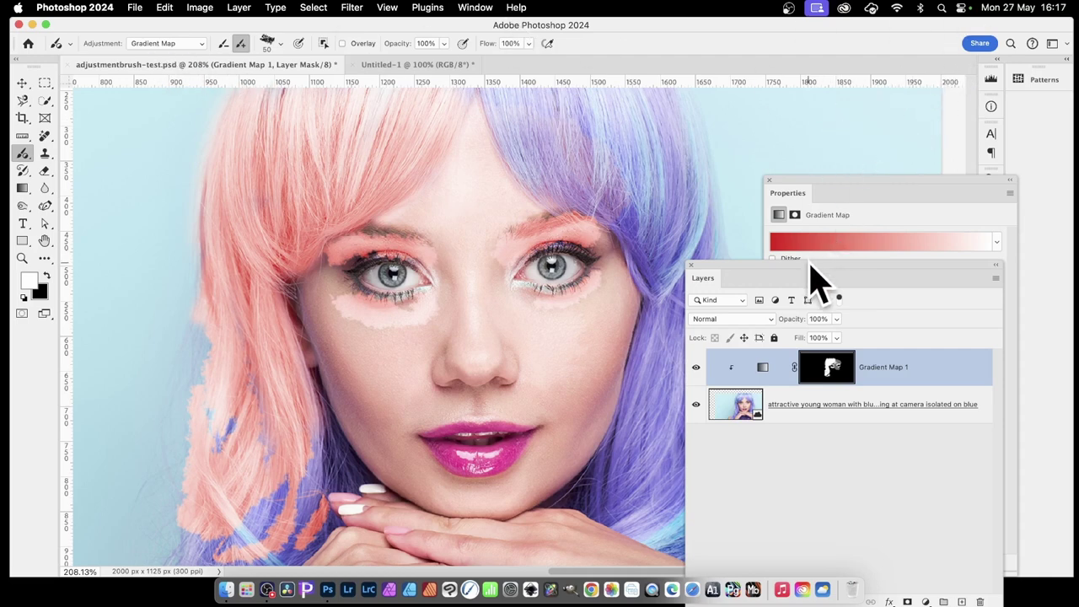
Move the Layers and Properties panels aside to reach the Gradient Map settings.
drag(818, 278, 663, 333)
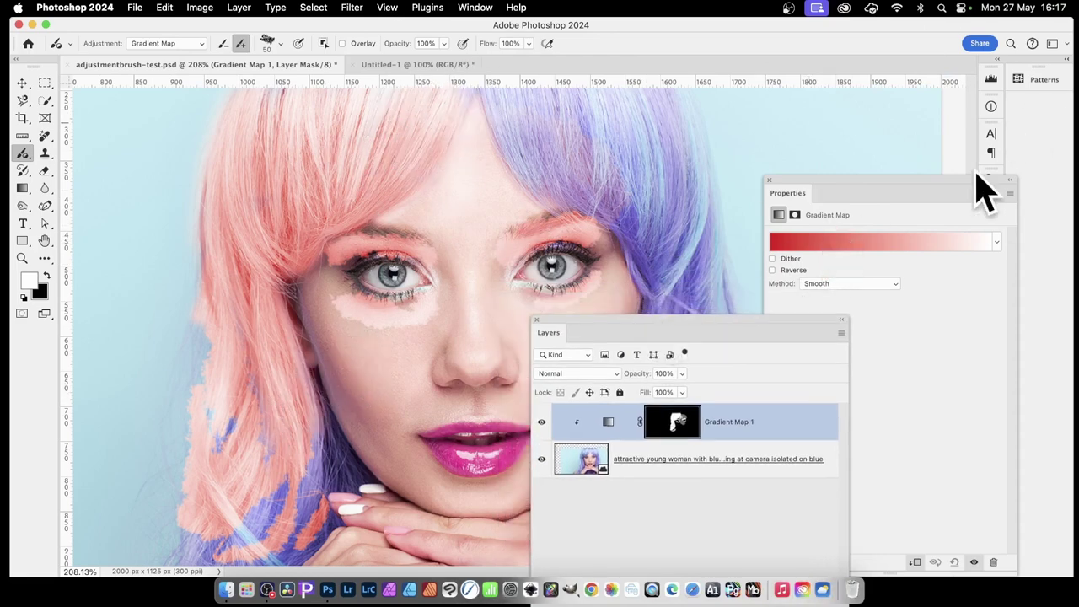
drag(857, 192, 831, 131)
click(476, 8)
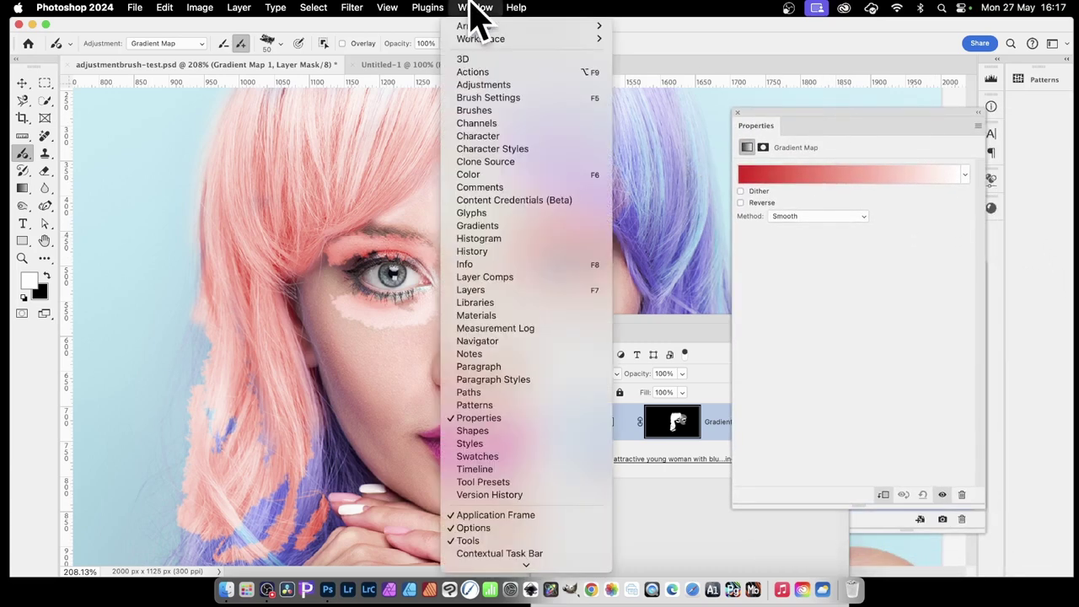
click(914, 363)
Try several legacy gradients on Gradient Map 1 and settle on the blue-red-yellow one.
click(965, 174)
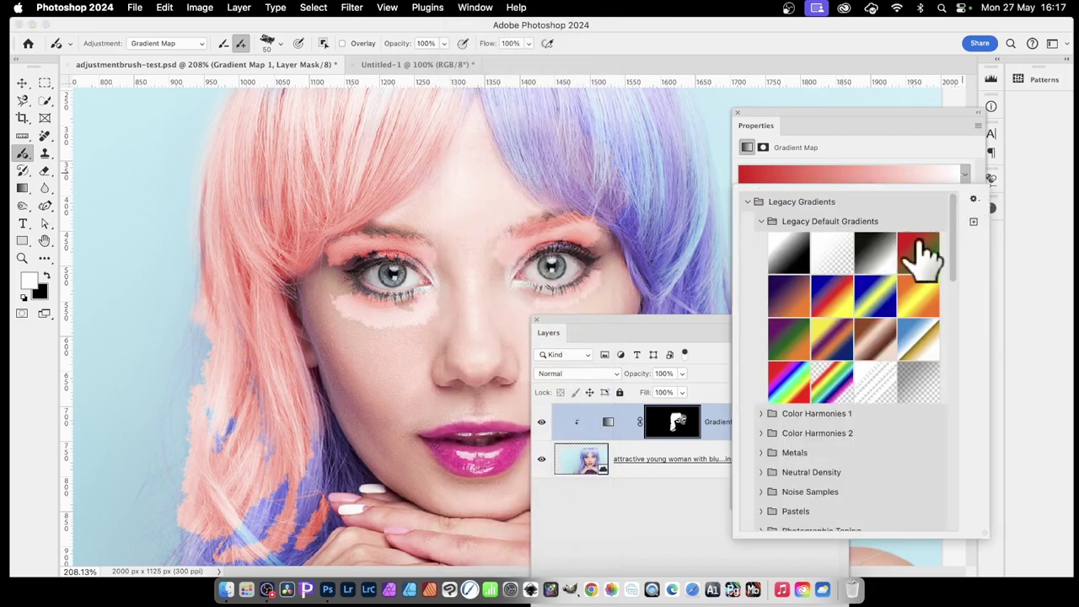
click(832, 297)
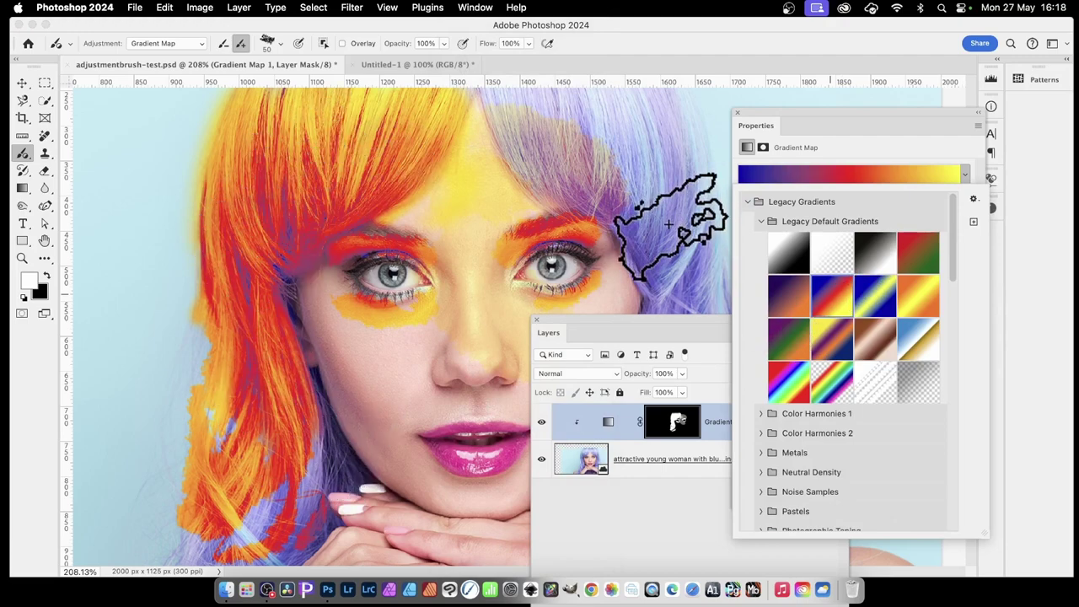
click(875, 295)
click(840, 345)
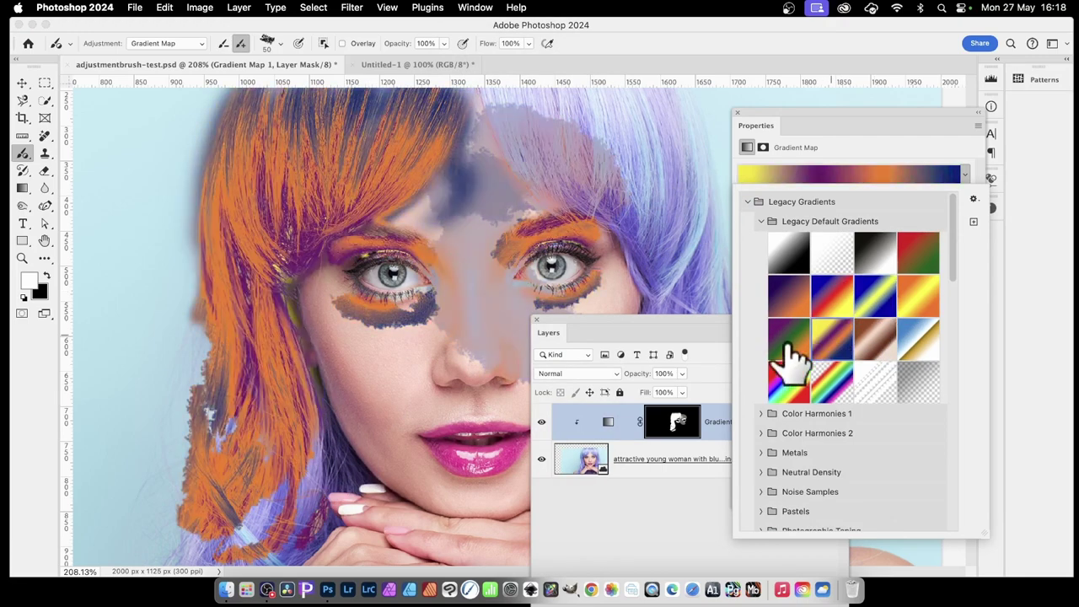
click(793, 349)
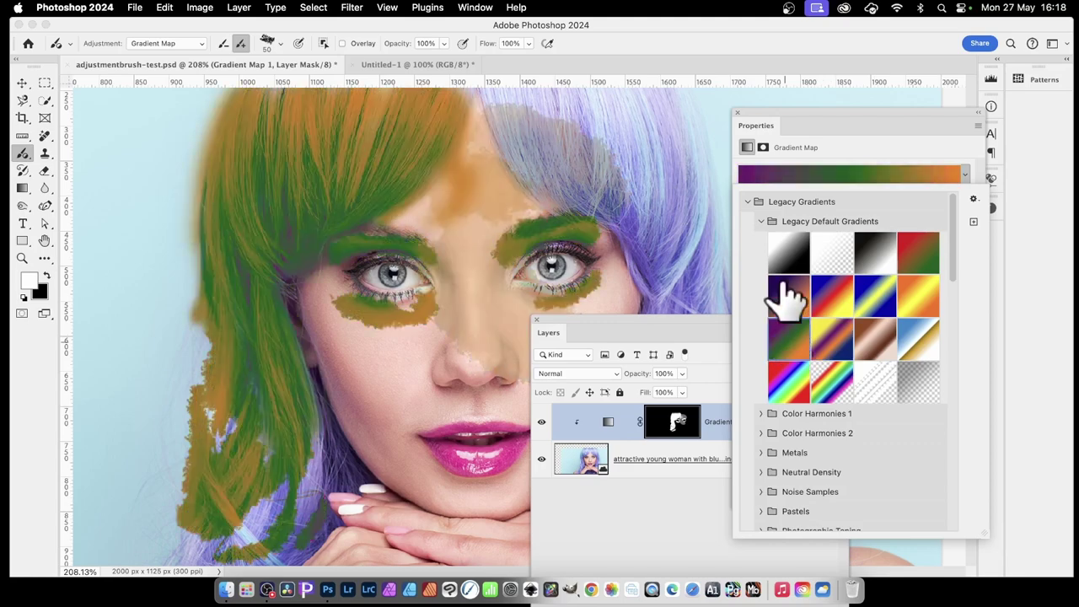
click(784, 289)
click(926, 256)
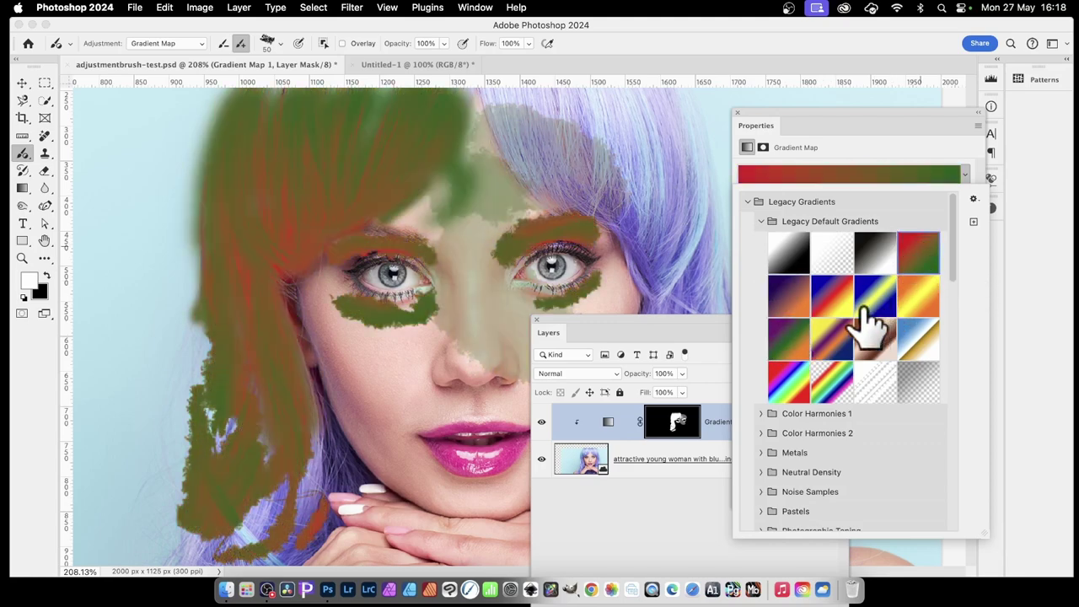
click(834, 291)
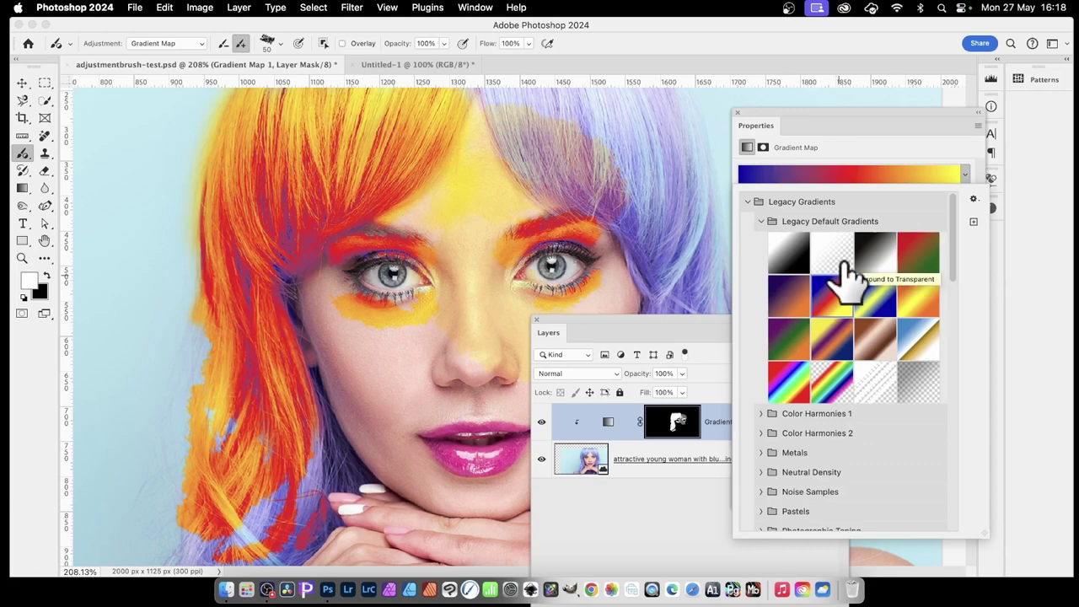
click(632, 331)
drag(631, 320, 717, 140)
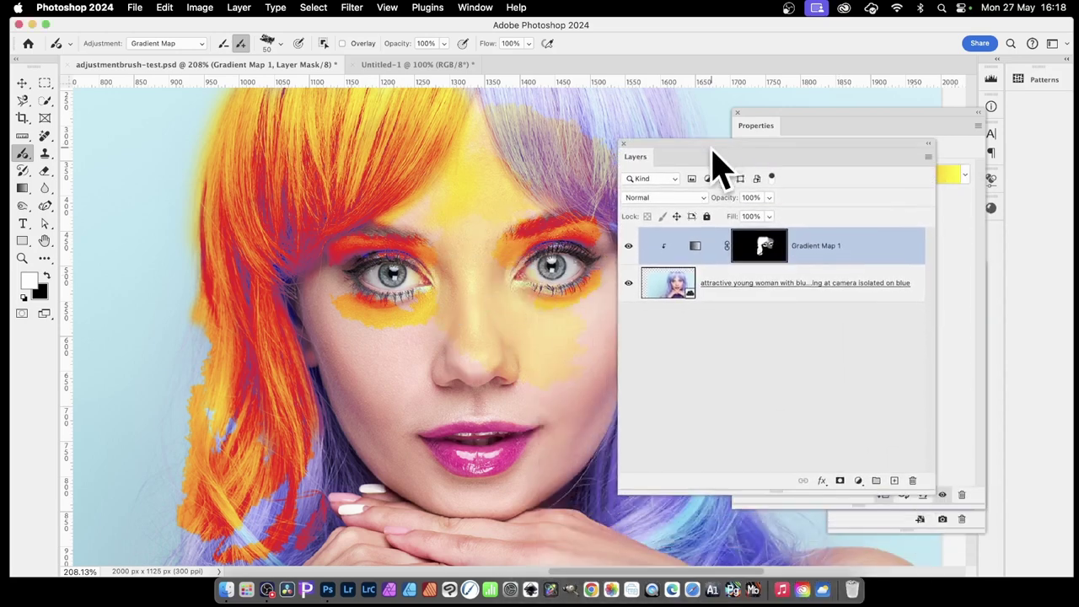
Set Gradient Map 1 to Overlay blend mode and switch the brush adjustment to Threshold.
click(703, 199)
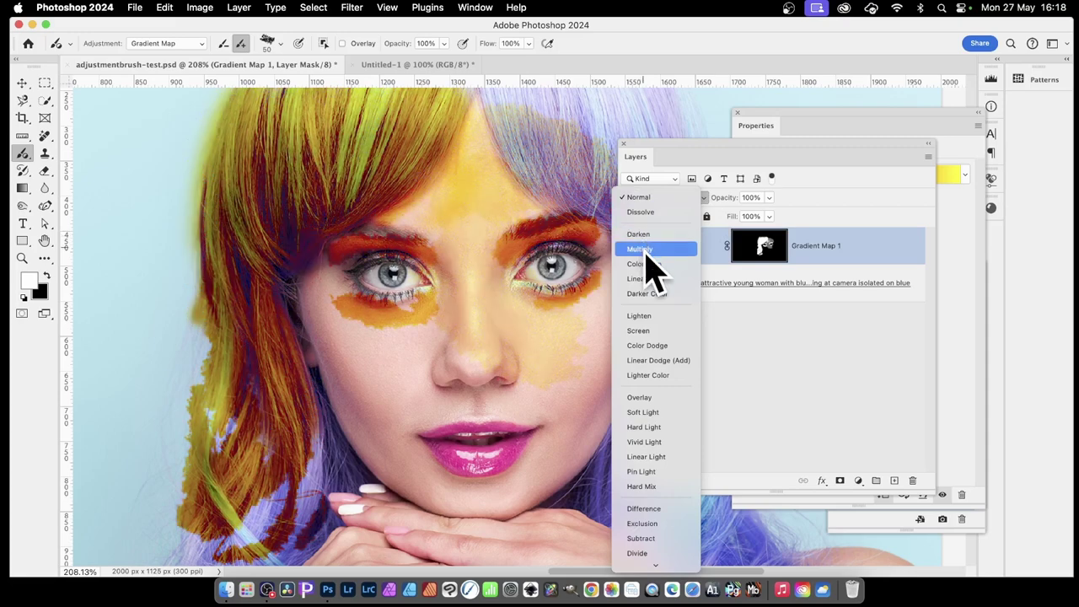
click(645, 253)
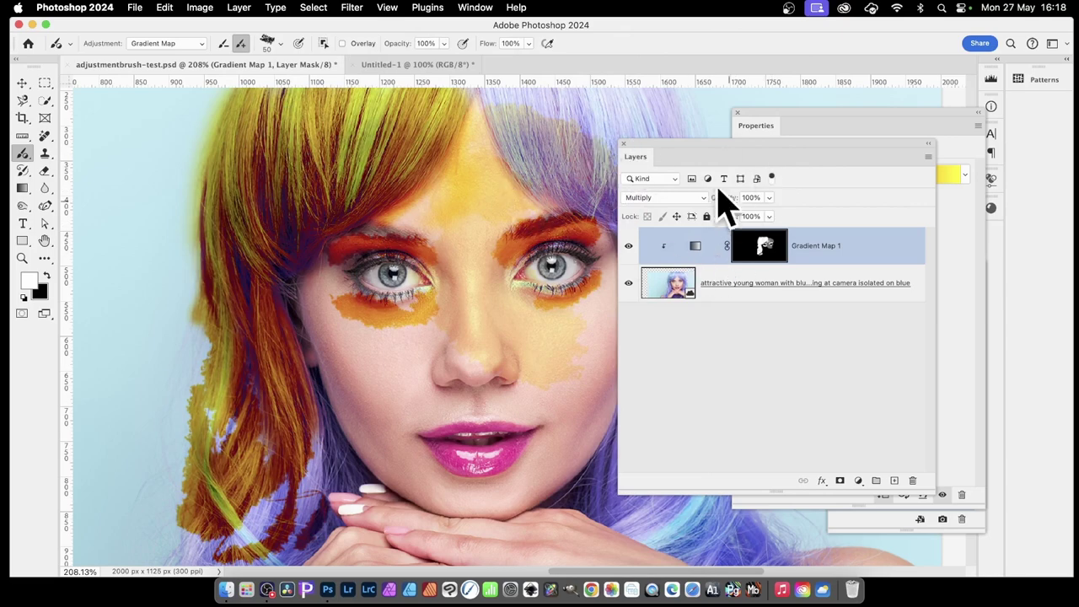
click(670, 199)
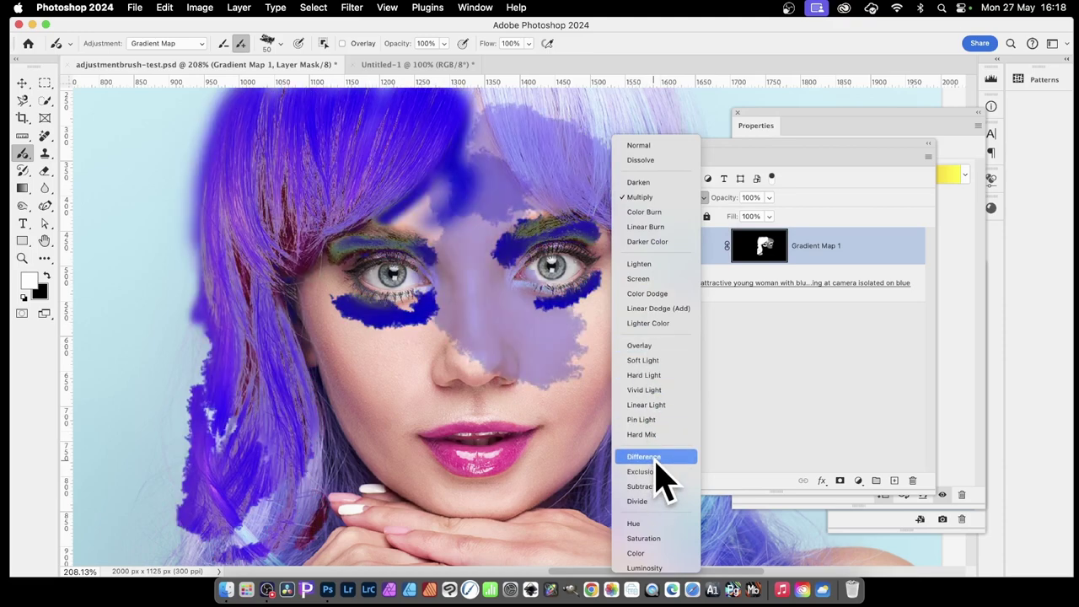
click(656, 346)
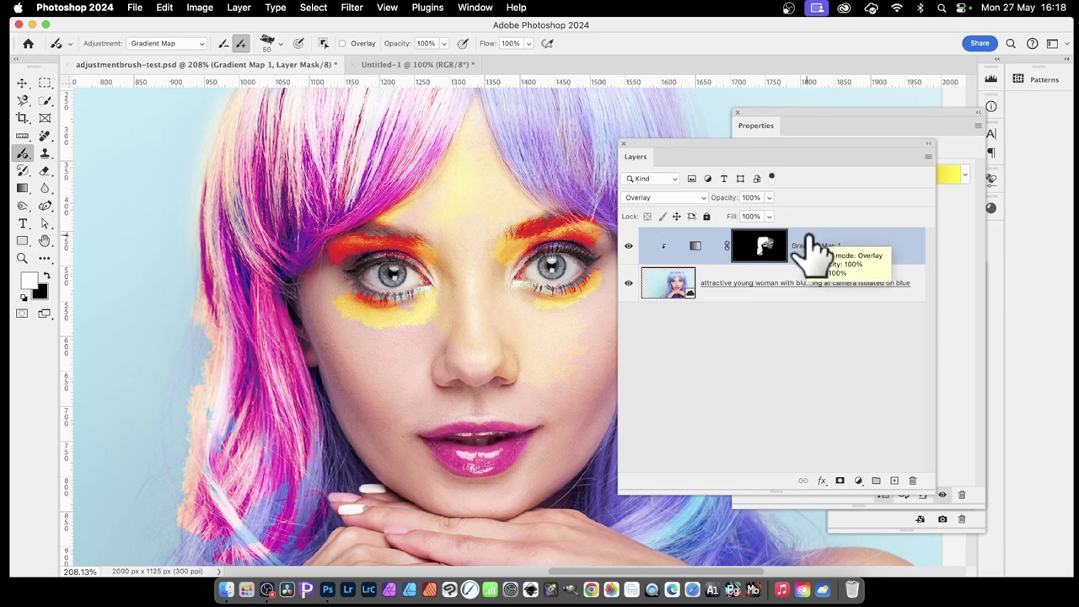
click(169, 43)
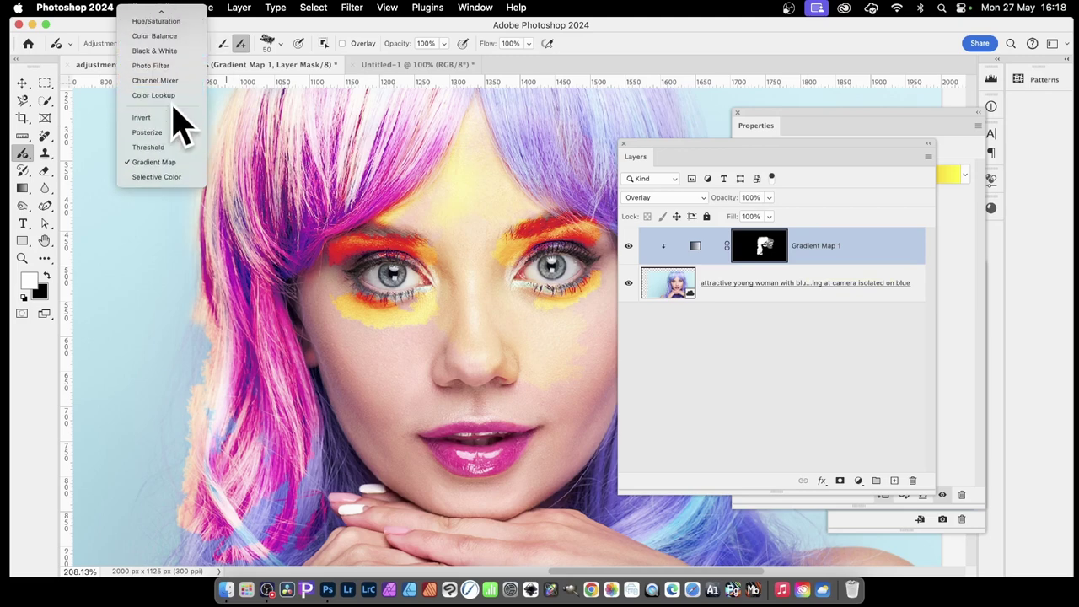
click(172, 148)
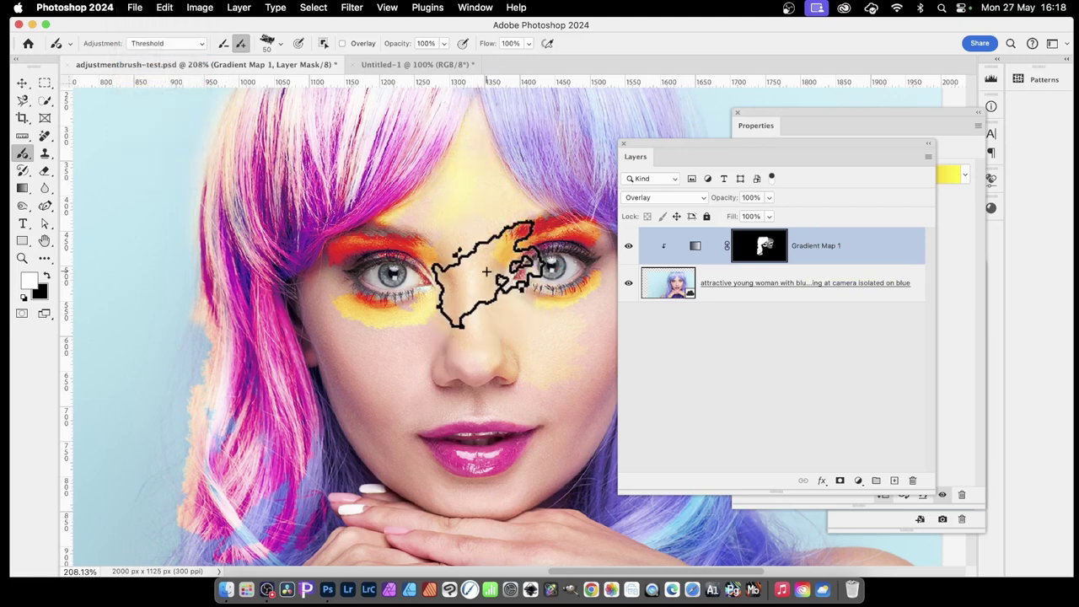
Choose the Soft Round brush preset.
click(280, 44)
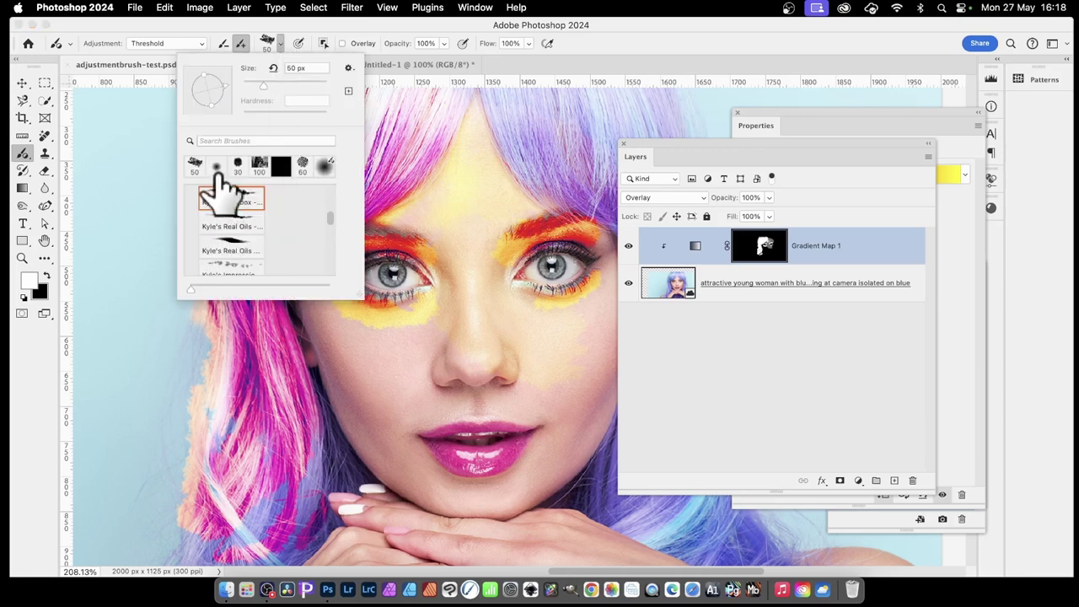
click(217, 166)
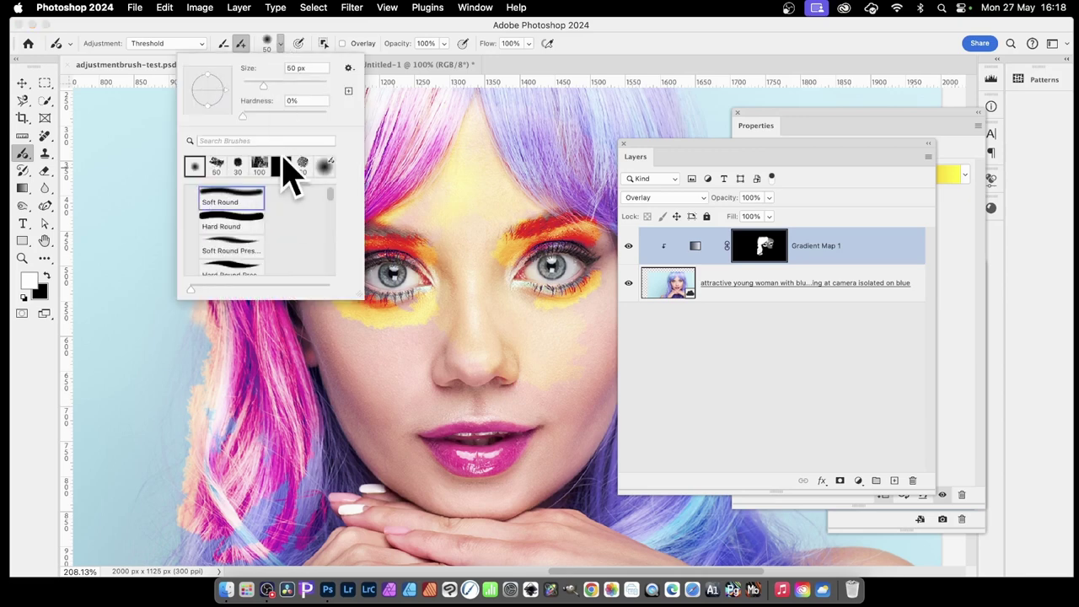
click(679, 63)
Paint Threshold over the nose bridge, the lips and a streak down the left cheek.
mouse_move(429, 270)
mouse_down()
mouse_move(475, 272)
mouse_move(465, 237)
mouse_move(489, 332)
mouse_move(459, 363)
mouse_move(460, 337)
mouse_move(446, 366)
mouse_move(508, 379)
mouse_up()
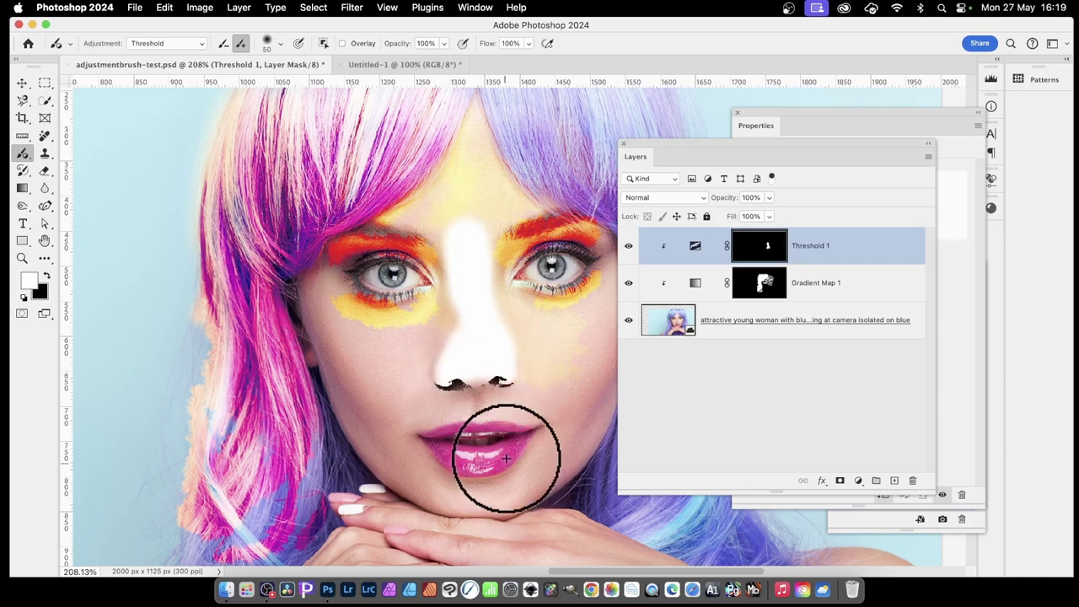
mouse_move(506, 452)
mouse_down()
mouse_move(465, 458)
mouse_move(472, 462)
mouse_move(429, 436)
mouse_move(514, 424)
mouse_move(499, 440)
mouse_move(539, 420)
mouse_up()
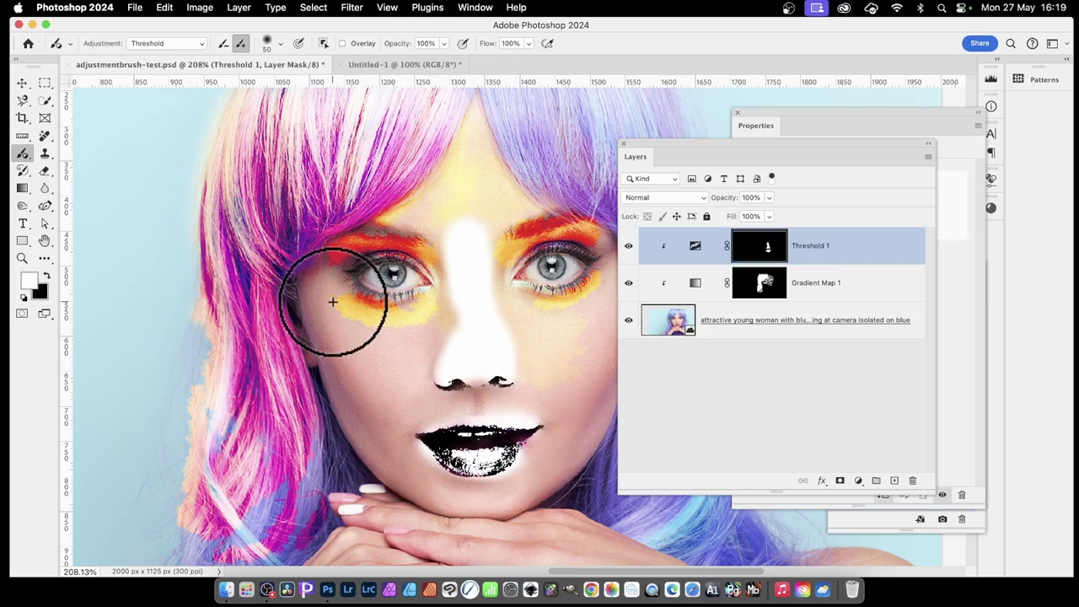
mouse_move(332, 354)
mouse_down()
mouse_move(374, 429)
mouse_move(382, 419)
mouse_up()
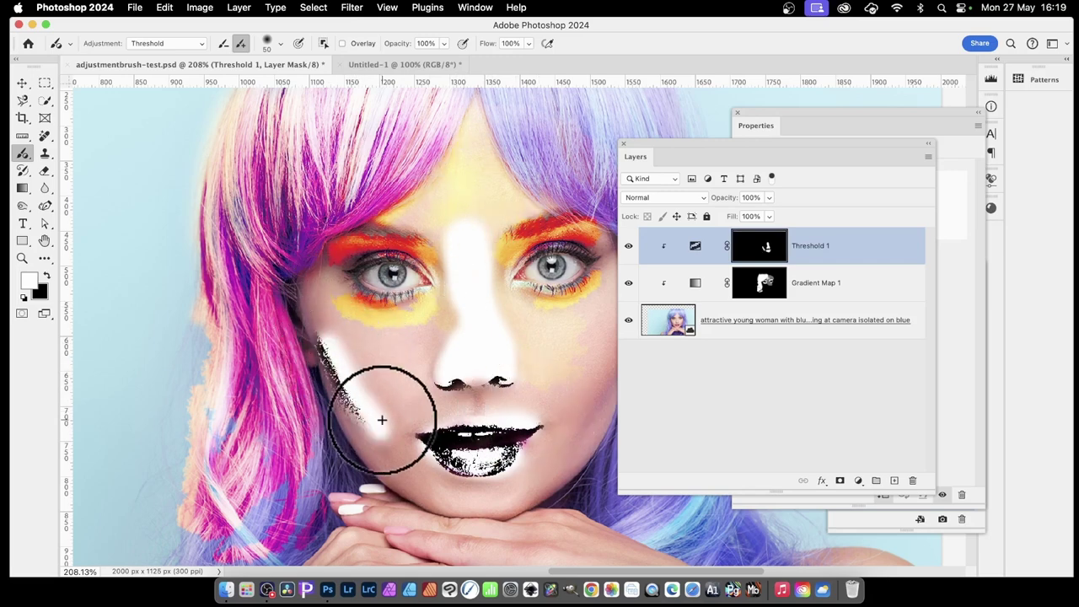
Erase the Threshold streak from the left cheek and the Gradient Map yellow under the left eye.
click(223, 43)
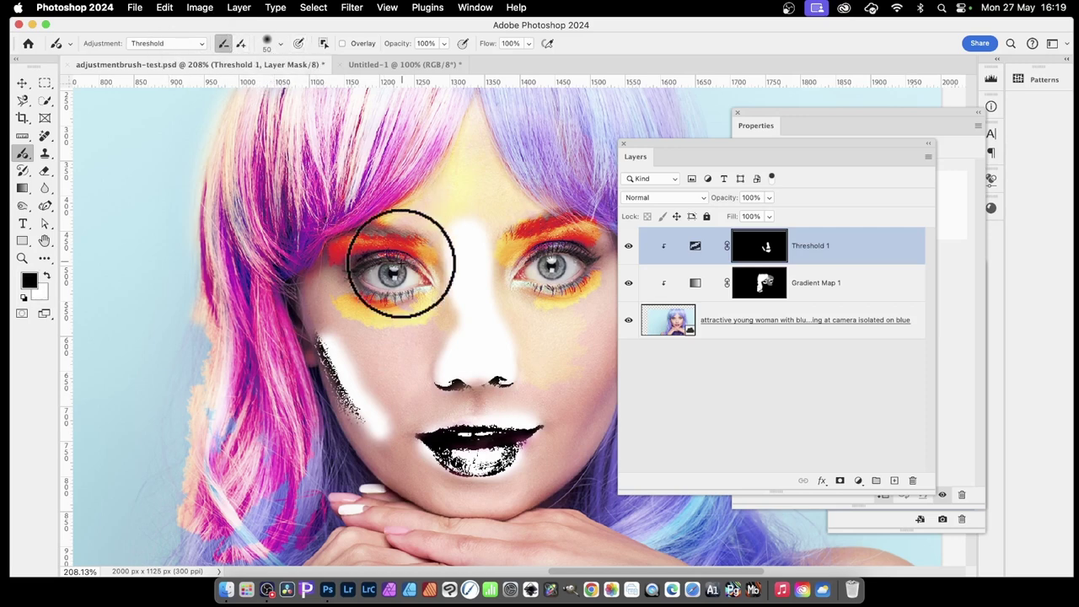
mouse_move(323, 328)
mouse_down()
mouse_move(360, 417)
mouse_move(349, 414)
mouse_move(361, 380)
mouse_up()
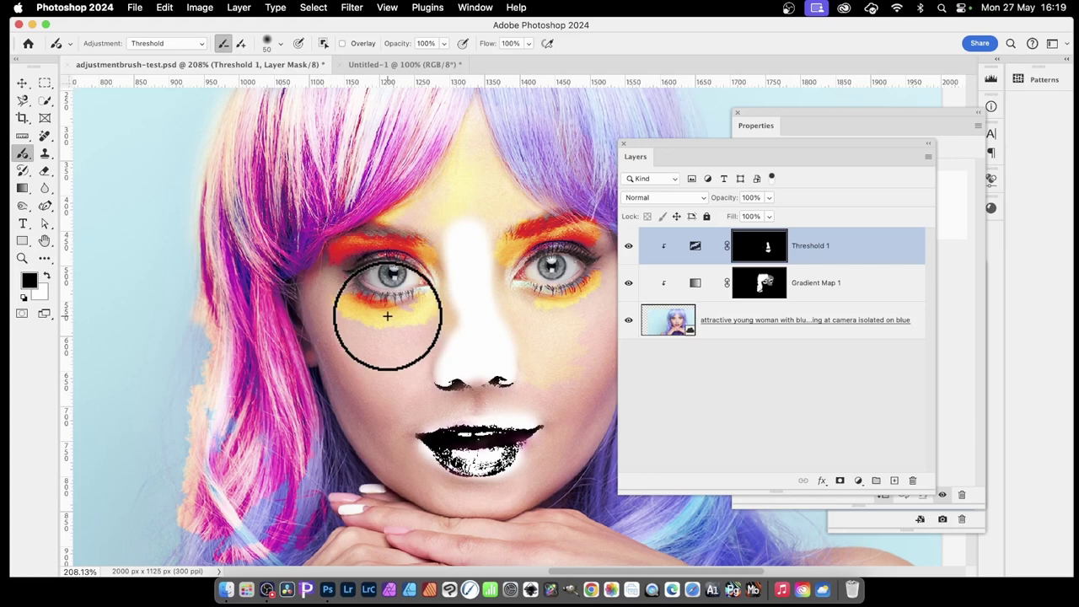
click(831, 286)
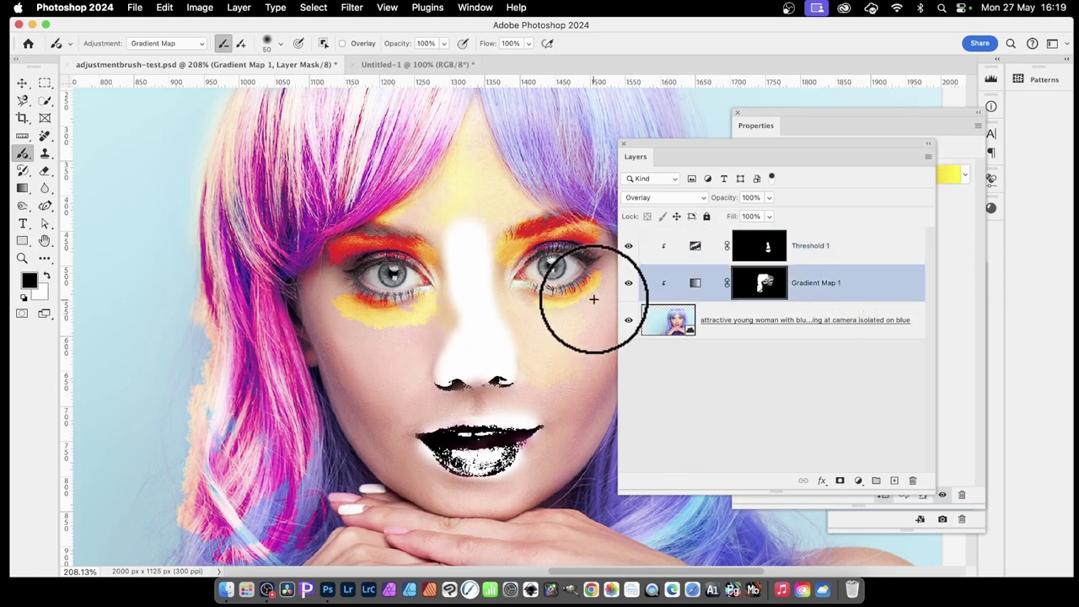
mouse_move(349, 284)
mouse_down()
mouse_move(348, 318)
mouse_move(346, 306)
mouse_move(376, 322)
mouse_up()
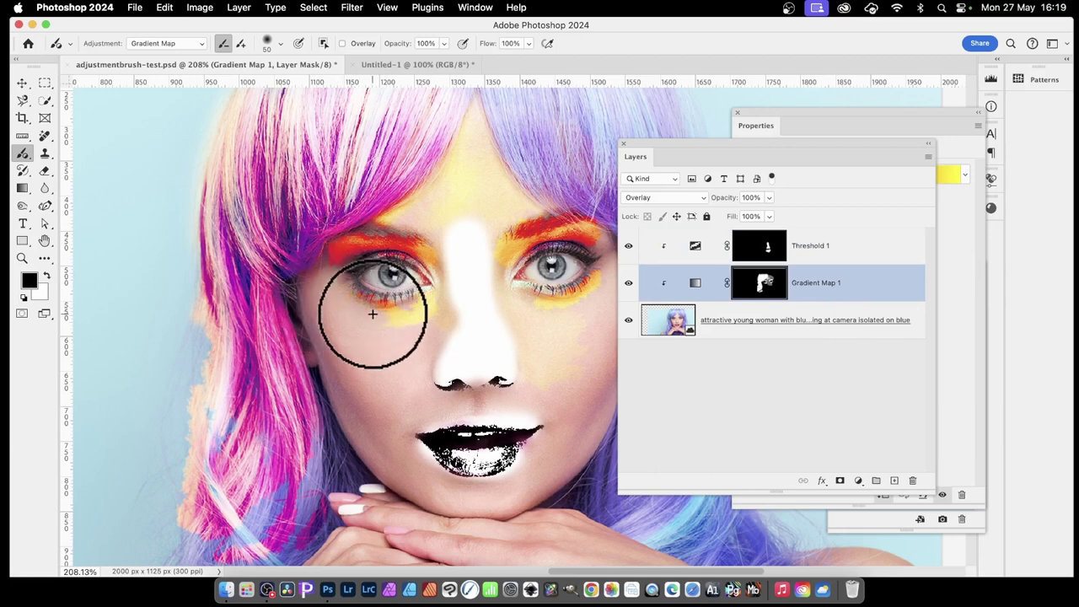
click(833, 249)
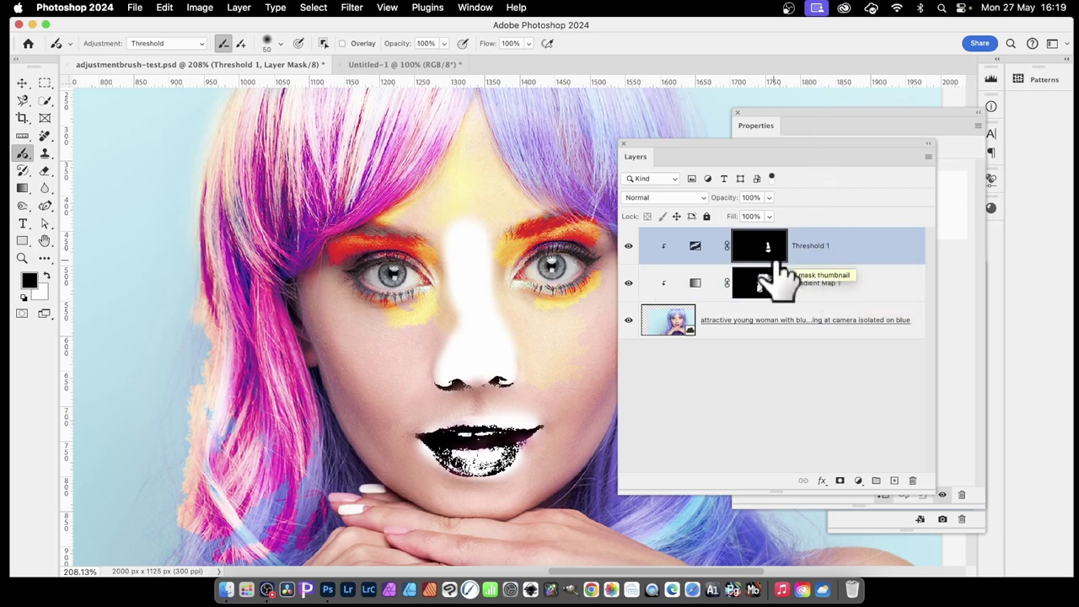
click(671, 200)
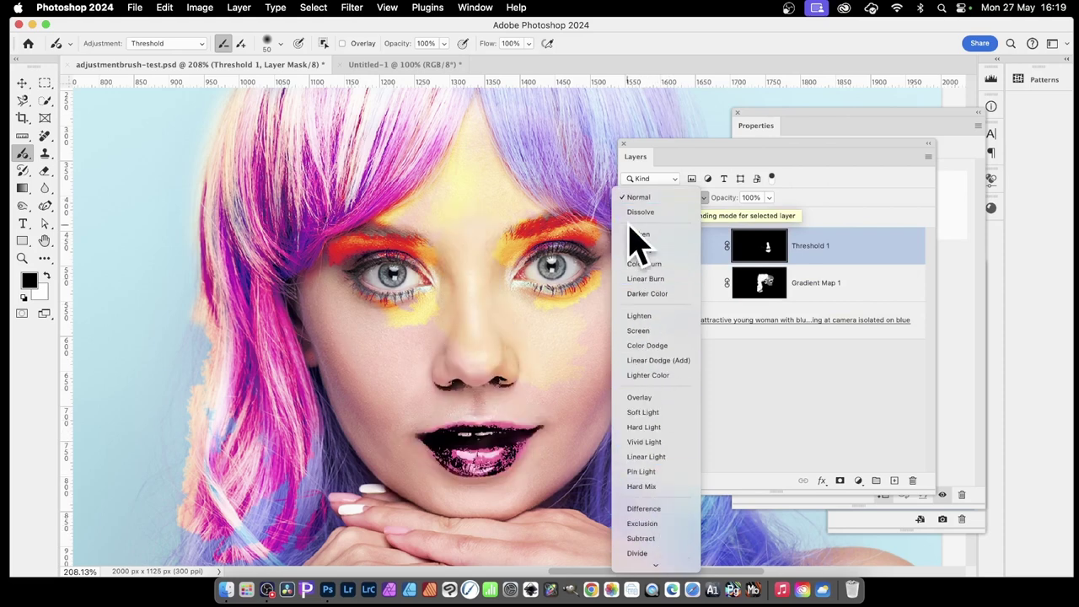
click(641, 199)
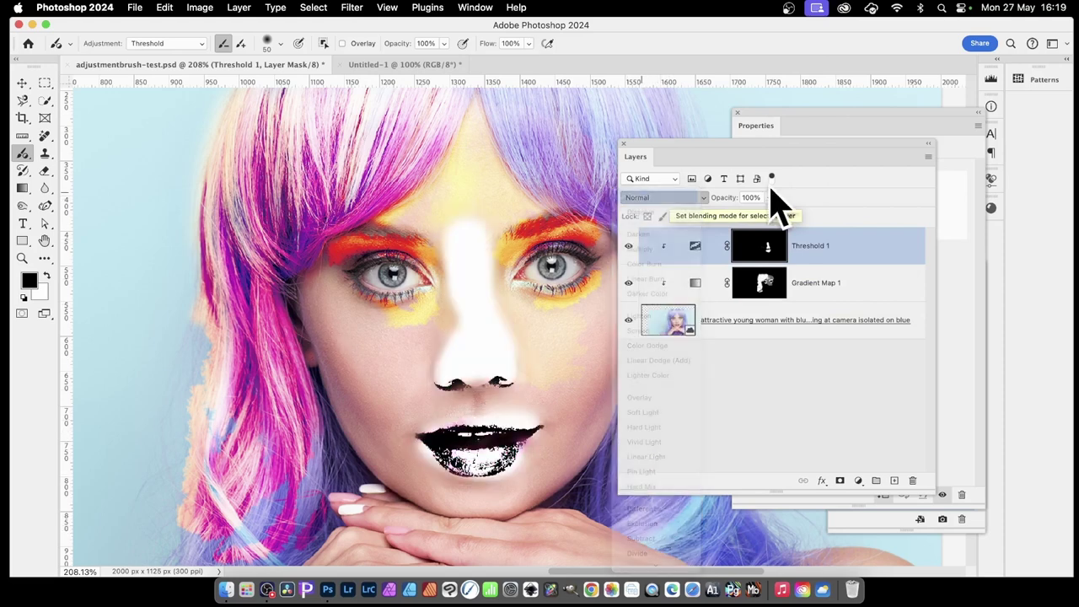
click(811, 413)
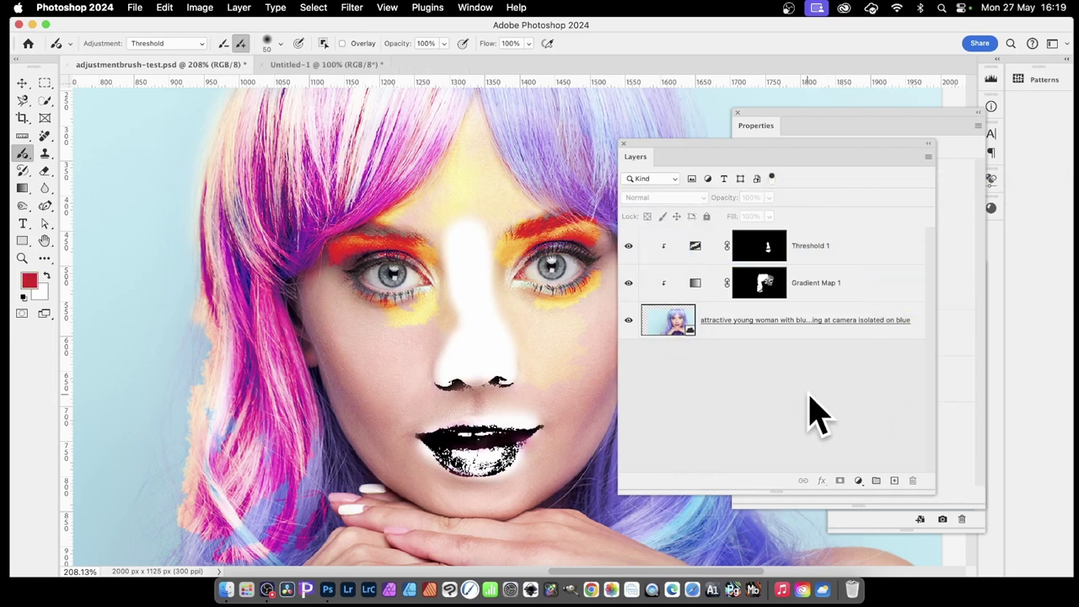
click(153, 43)
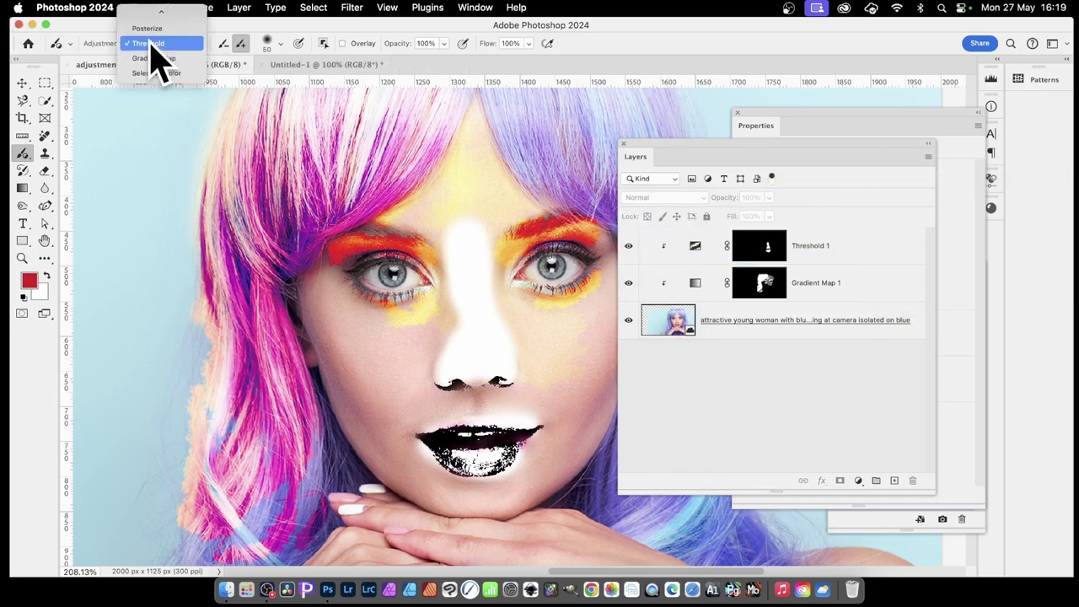
mouse_move(181, 4)
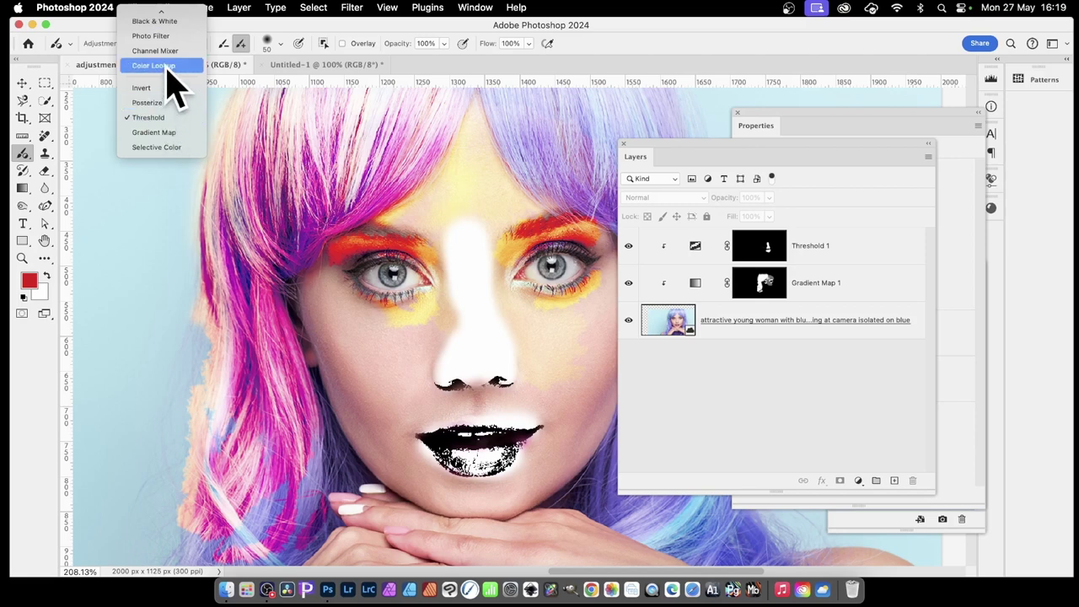
click(172, 65)
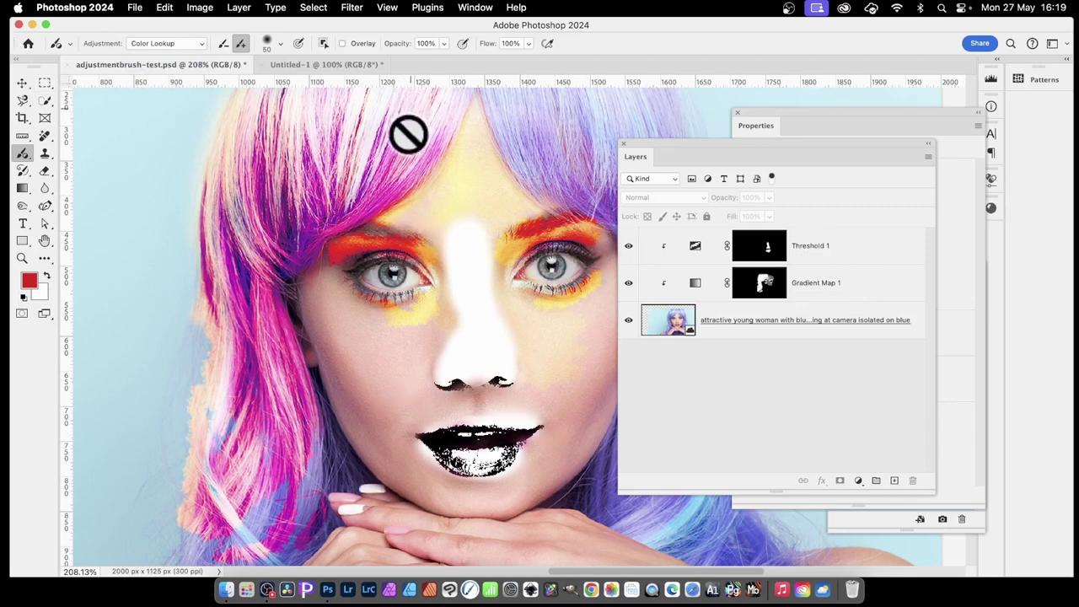
With Threshold 1 selected, brush a Color Lookup adjustment onto the left cheek, creating Color Lookup 1.
click(838, 257)
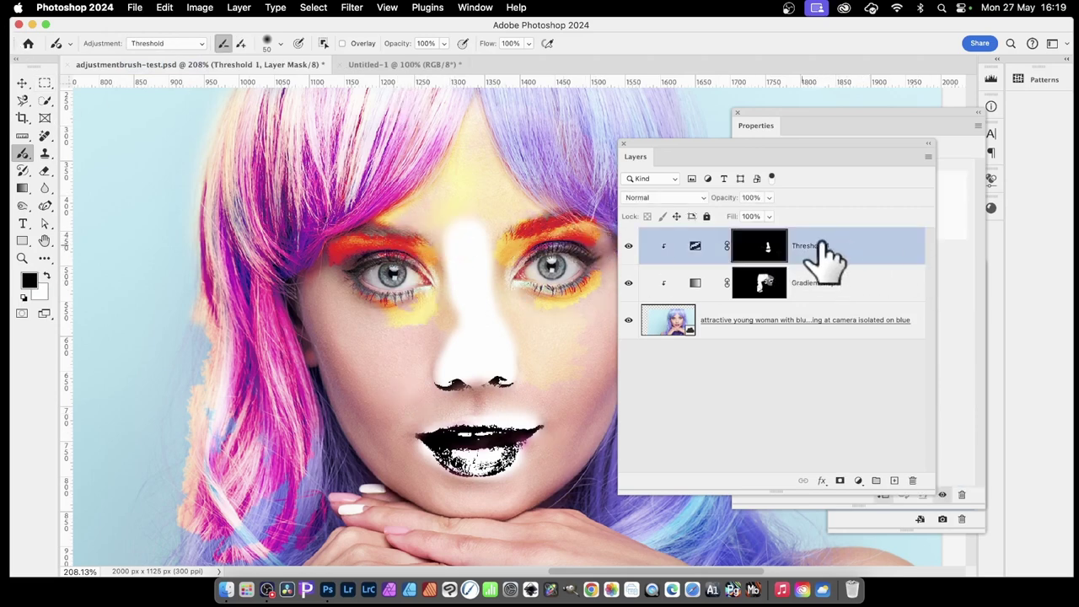
click(162, 44)
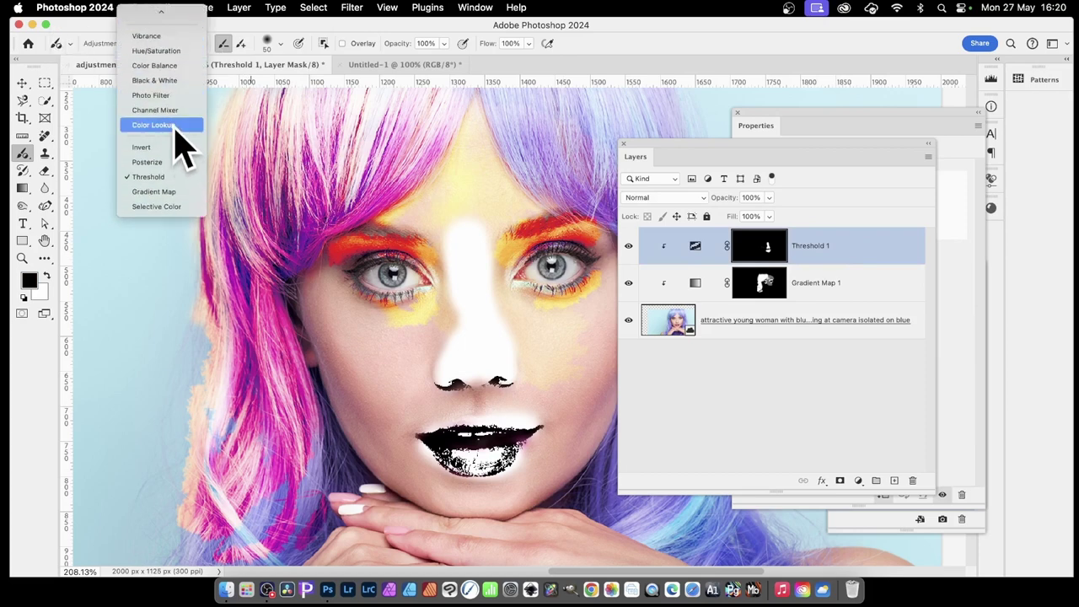
click(160, 125)
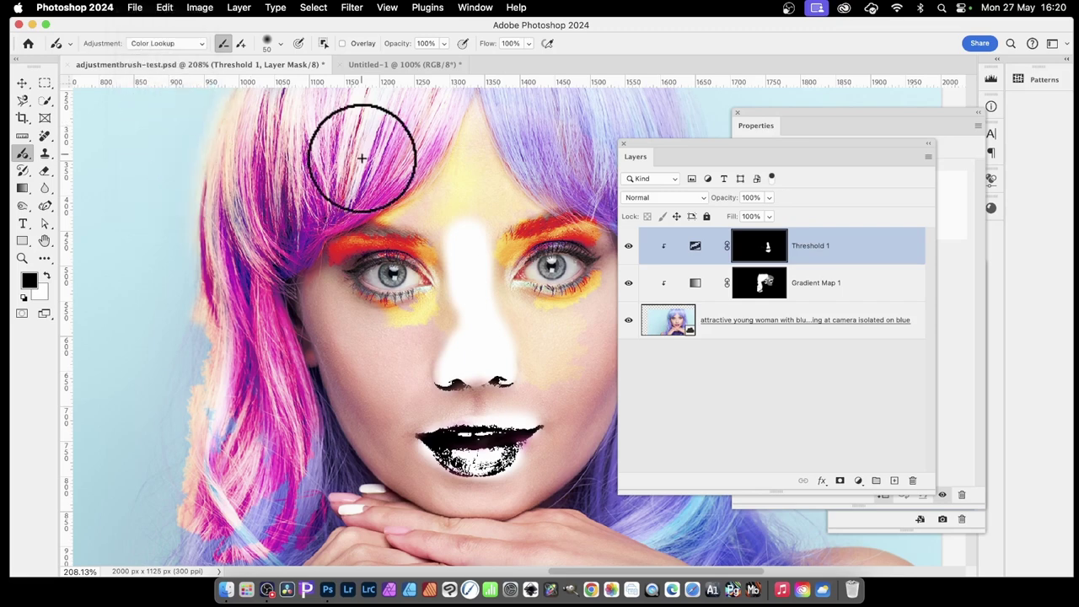
mouse_move(436, 301)
mouse_down()
mouse_move(400, 361)
mouse_move(356, 330)
mouse_move(356, 357)
mouse_move(311, 282)
mouse_move(352, 401)
mouse_move(354, 355)
mouse_move(397, 410)
mouse_move(414, 386)
mouse_move(468, 396)
mouse_move(402, 447)
mouse_move(401, 408)
mouse_up()
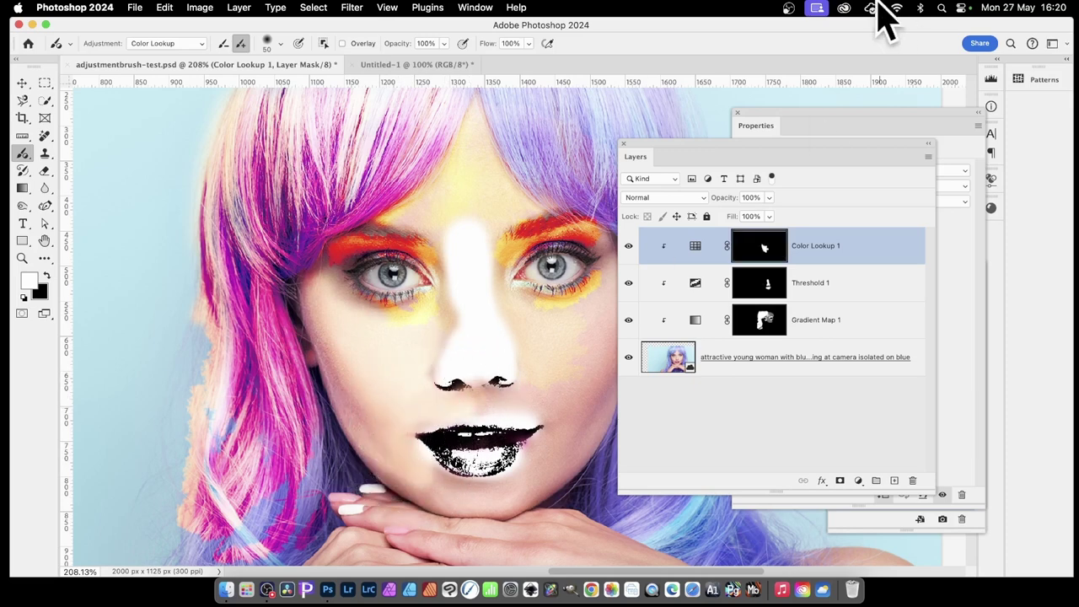
Load LateSunset.3DL as Color Lookup 1's lookup table, then return to the Layers list.
click(801, 114)
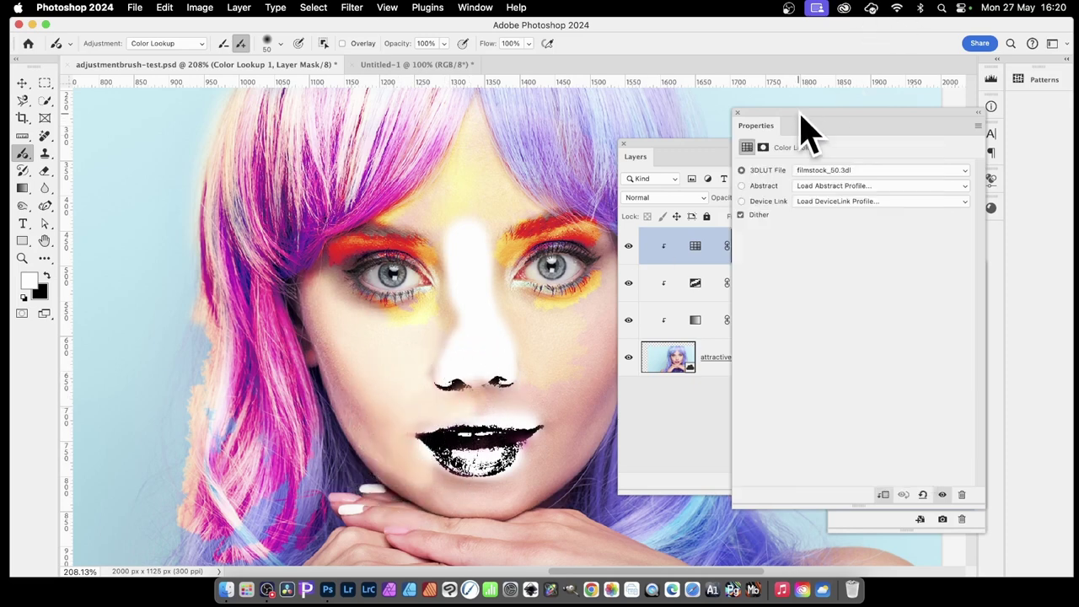
click(844, 171)
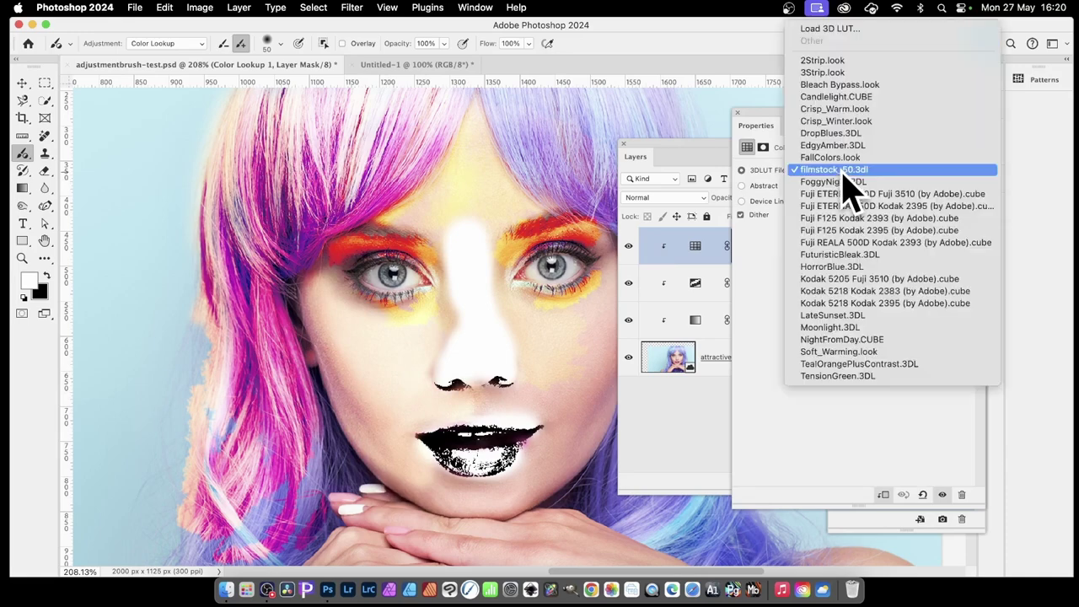
click(837, 316)
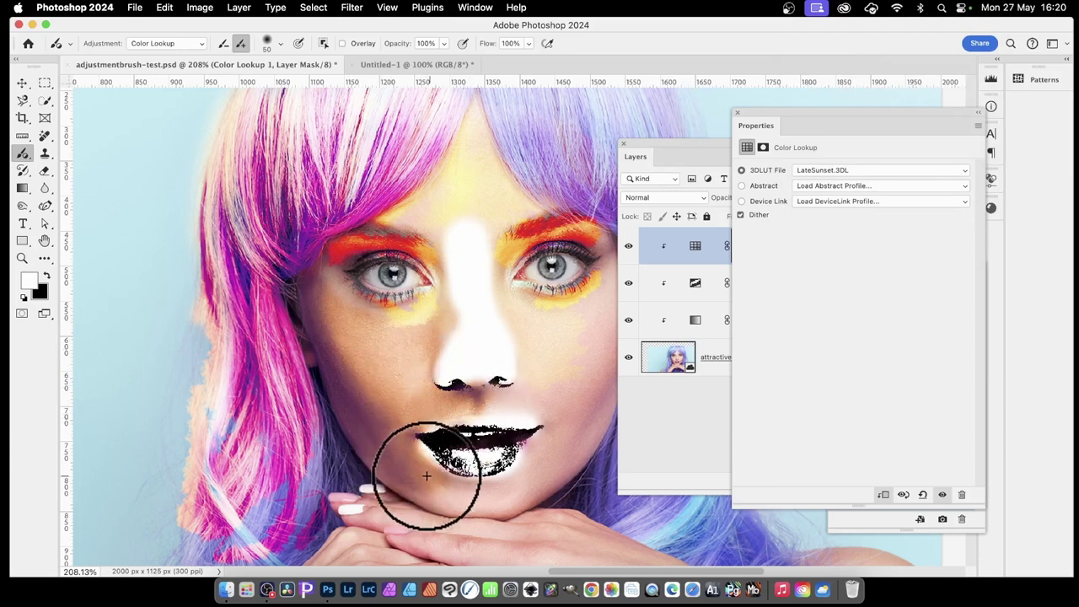
right_click(465, 479)
key(Escape)
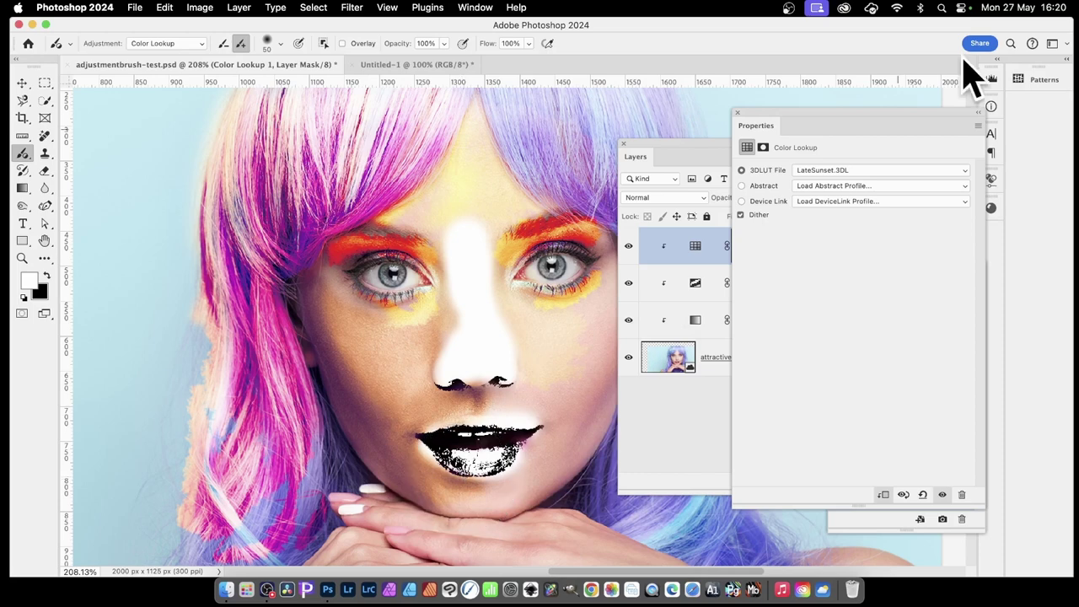
click(679, 149)
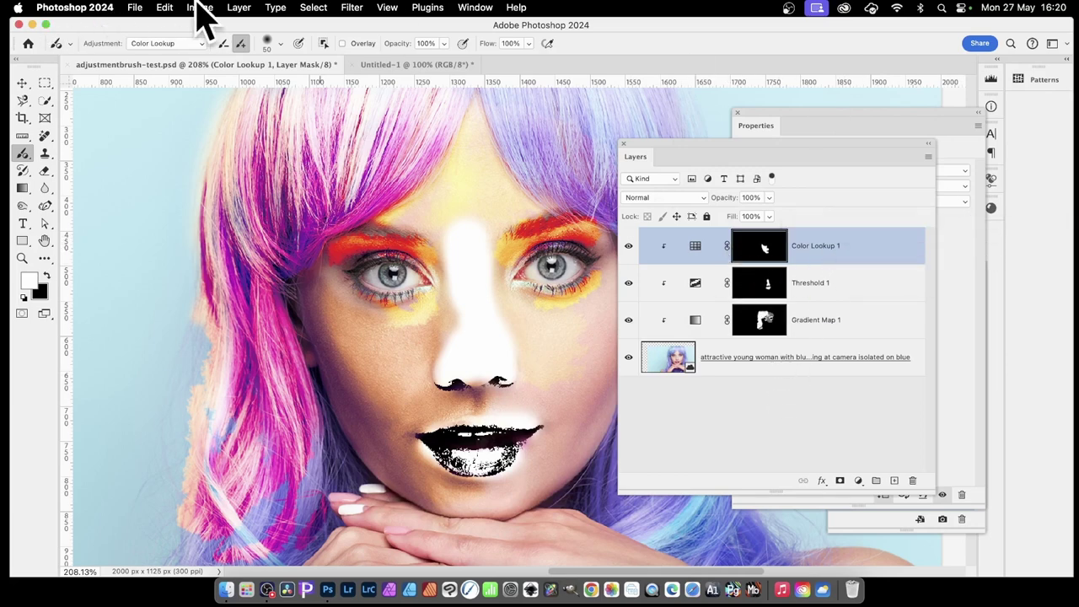
Duplicate the Color Lookup 1 layer via Layer > Duplicate Layer.
click(239, 7)
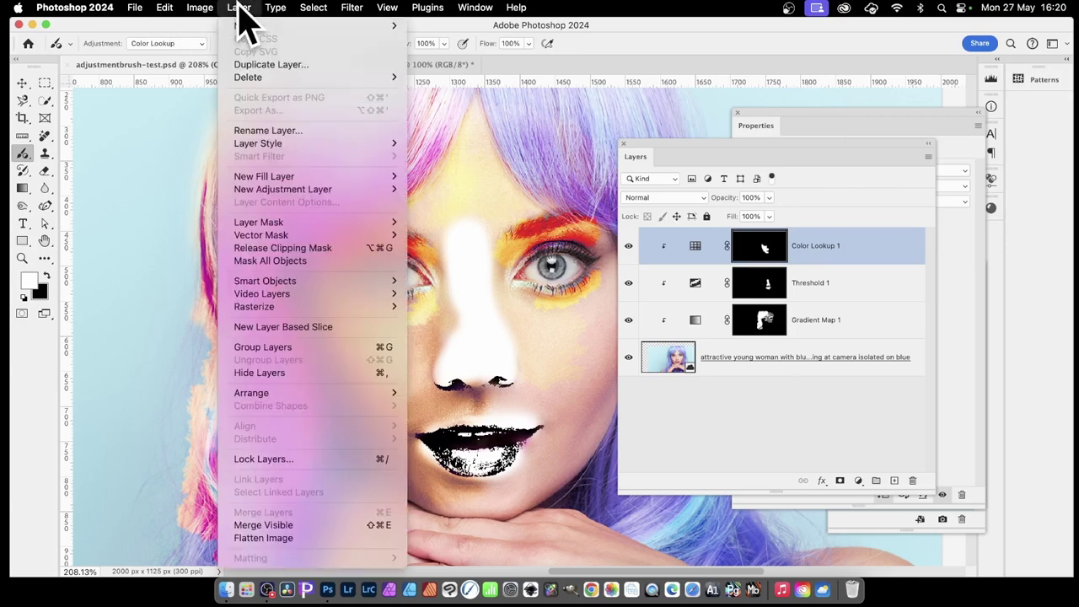
click(253, 65)
click(765, 247)
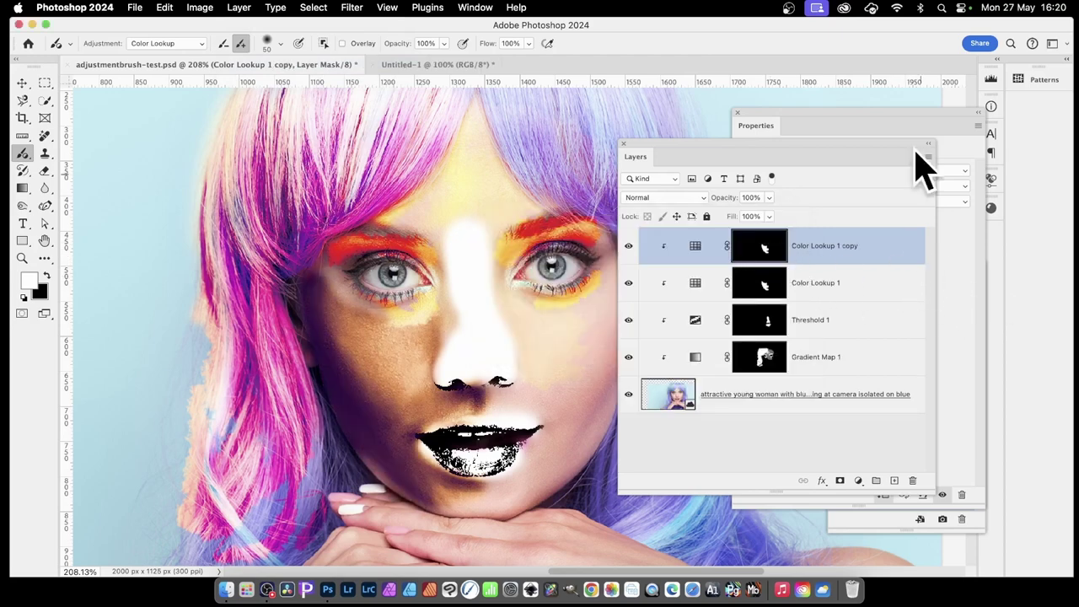
Give the copy the NightFromDay.CUBE look and erase its darkening beside the nose.
click(830, 126)
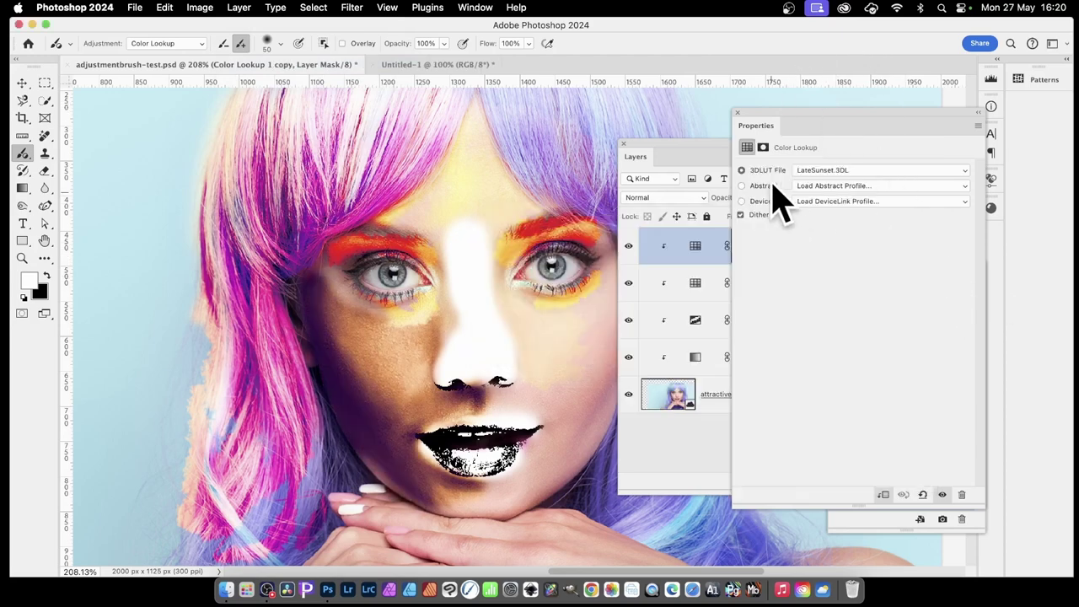
click(843, 171)
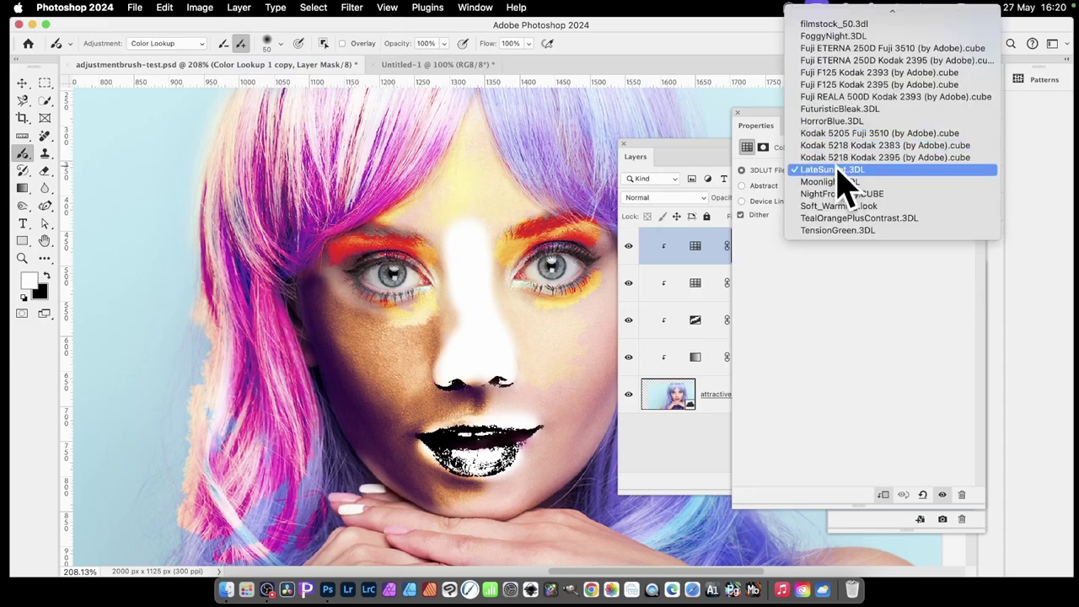
click(839, 197)
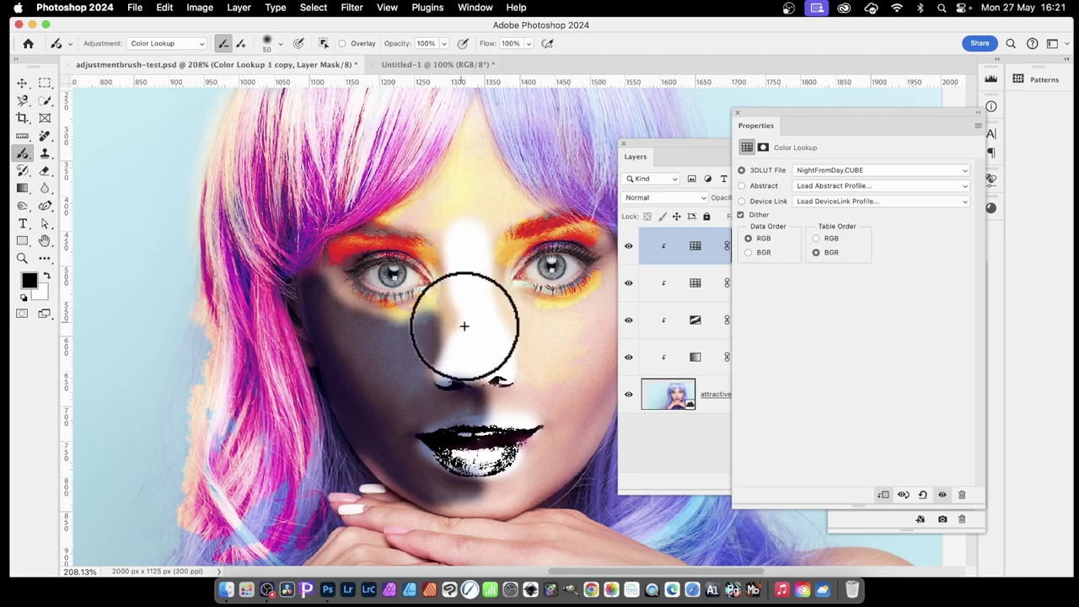
mouse_move(411, 341)
mouse_down()
mouse_move(405, 367)
mouse_move(333, 299)
mouse_move(320, 296)
mouse_move(338, 327)
mouse_move(314, 287)
mouse_move(308, 297)
mouse_move(345, 381)
mouse_move(388, 414)
mouse_move(382, 392)
mouse_move(436, 419)
mouse_move(469, 387)
mouse_move(419, 468)
mouse_move(390, 450)
mouse_move(396, 477)
mouse_move(440, 486)
mouse_up()
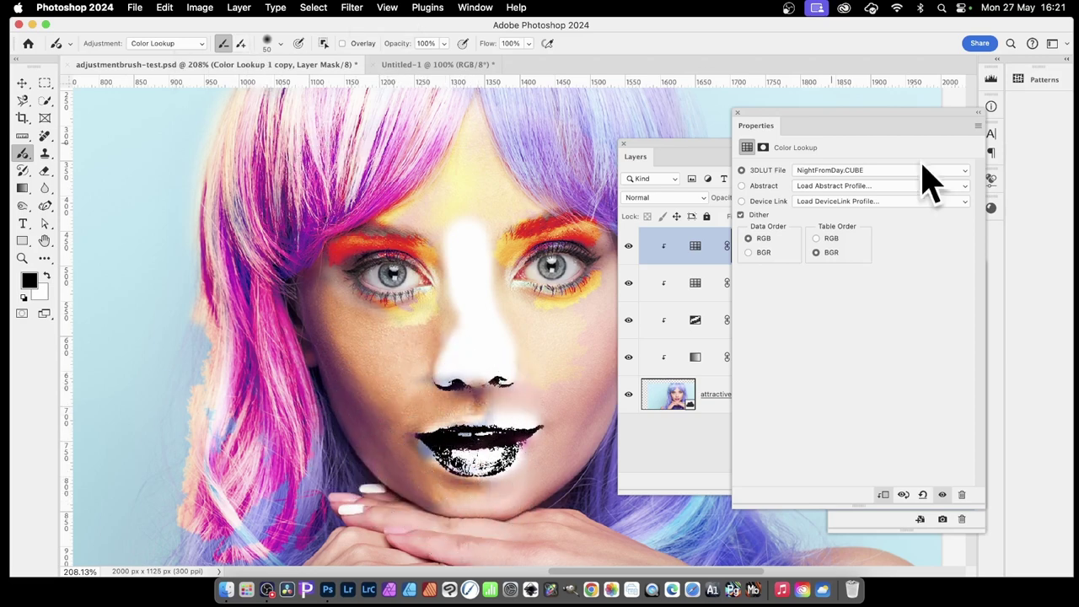
Switch the copy to TensionGreen.3DL, restore skin on the nose tip, then deselect all layers.
click(853, 169)
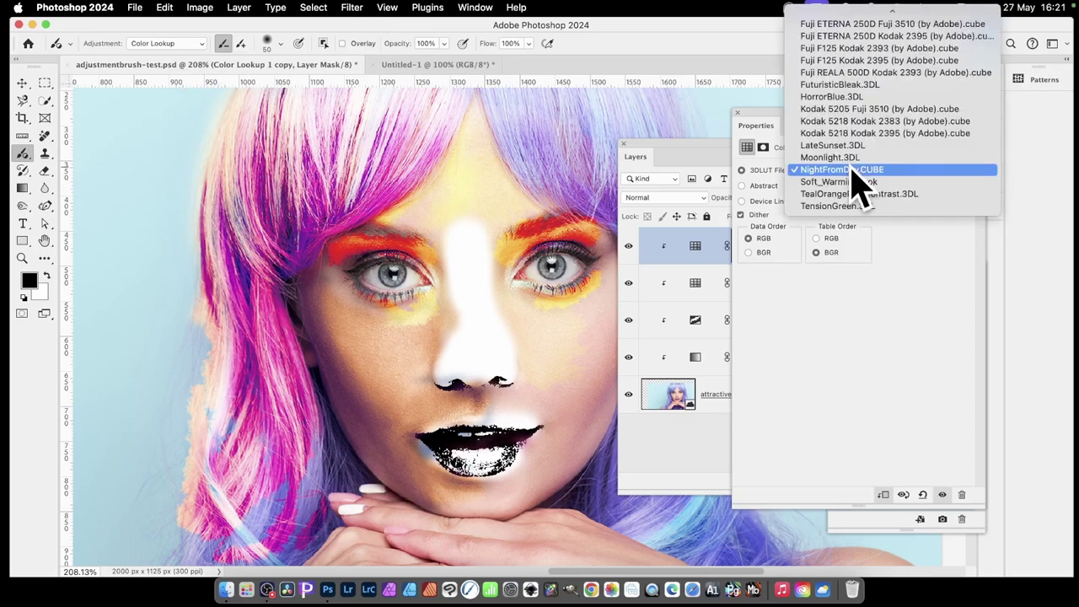
click(853, 207)
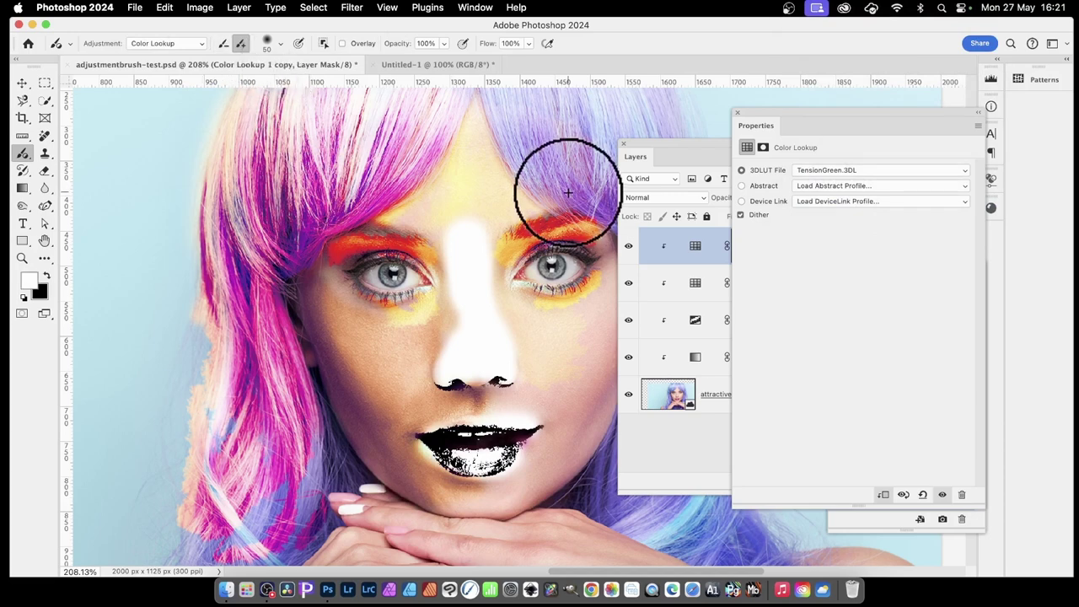
mouse_move(419, 403)
mouse_down()
mouse_move(464, 395)
mouse_move(423, 361)
mouse_move(448, 356)
mouse_move(445, 375)
mouse_move(486, 391)
mouse_move(459, 428)
mouse_move(424, 416)
mouse_move(436, 445)
mouse_move(504, 468)
mouse_move(502, 479)
mouse_move(560, 440)
mouse_move(580, 451)
mouse_move(518, 413)
mouse_move(553, 415)
mouse_move(520, 380)
mouse_move(555, 379)
mouse_move(513, 261)
mouse_up()
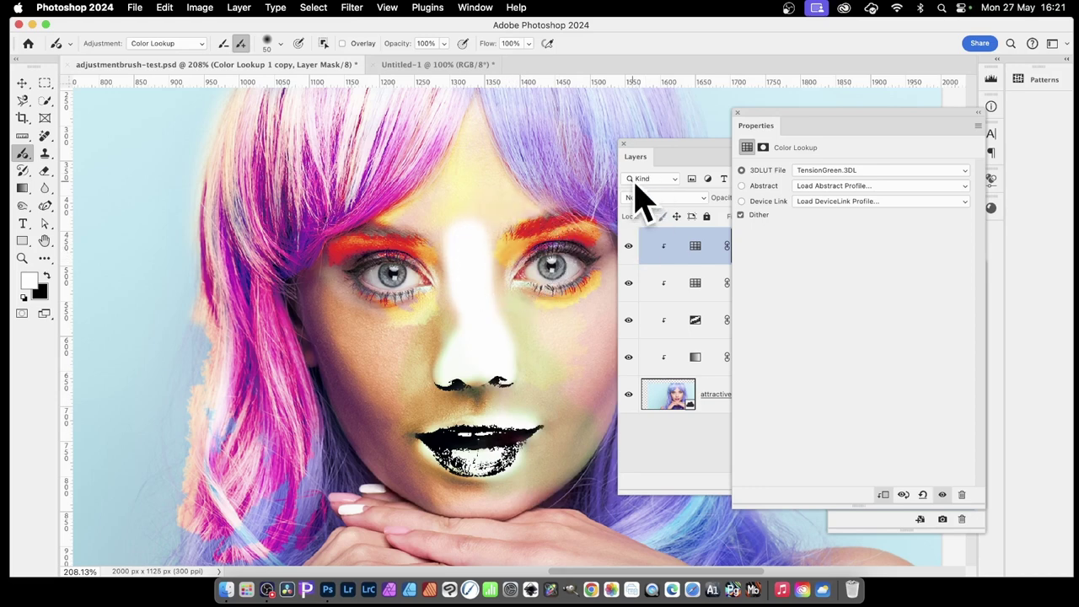
click(712, 160)
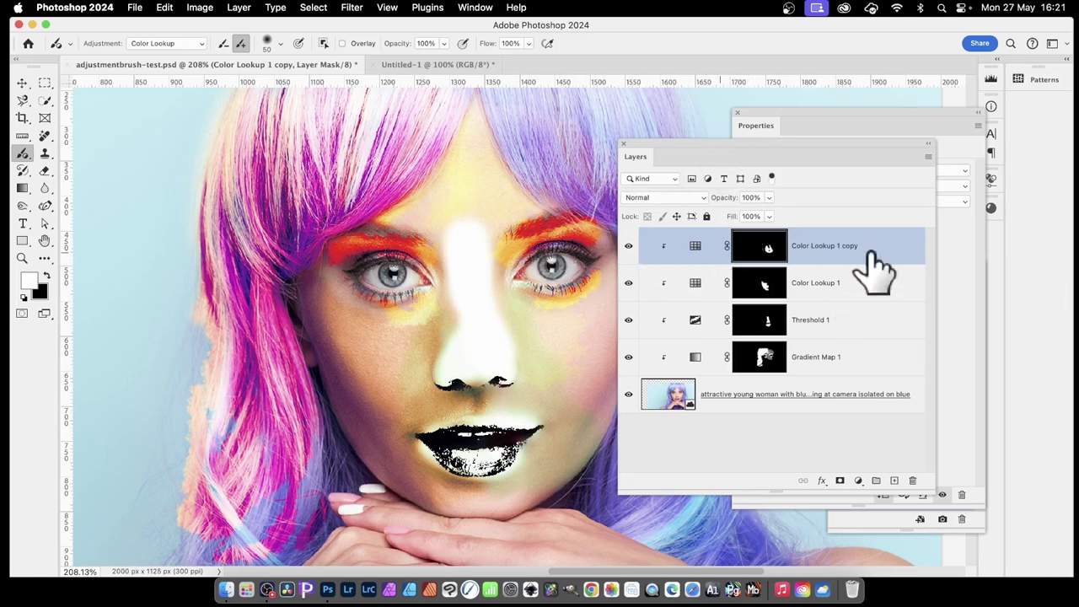
click(751, 451)
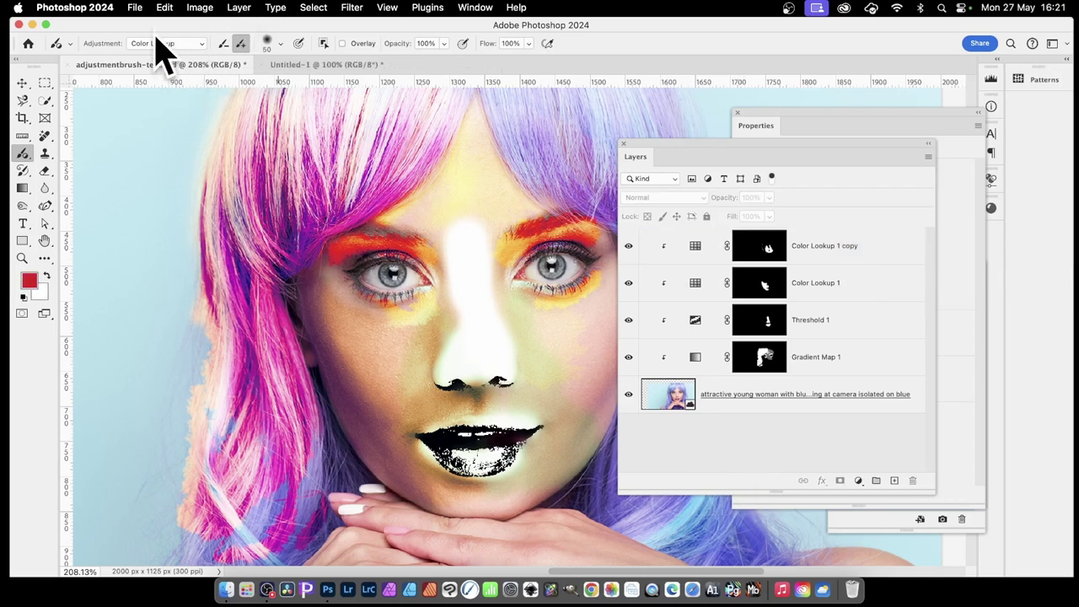
Above the photo layer, brush a 50 px Color Lookup patch onto the left cheek, creating Color Lookup 2.
click(180, 44)
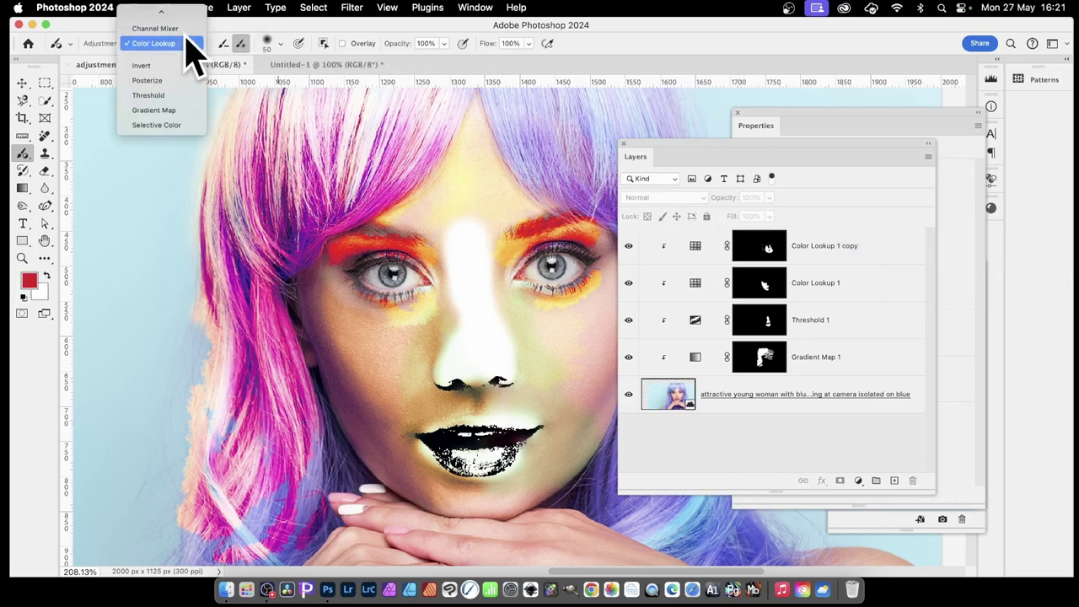
click(192, 42)
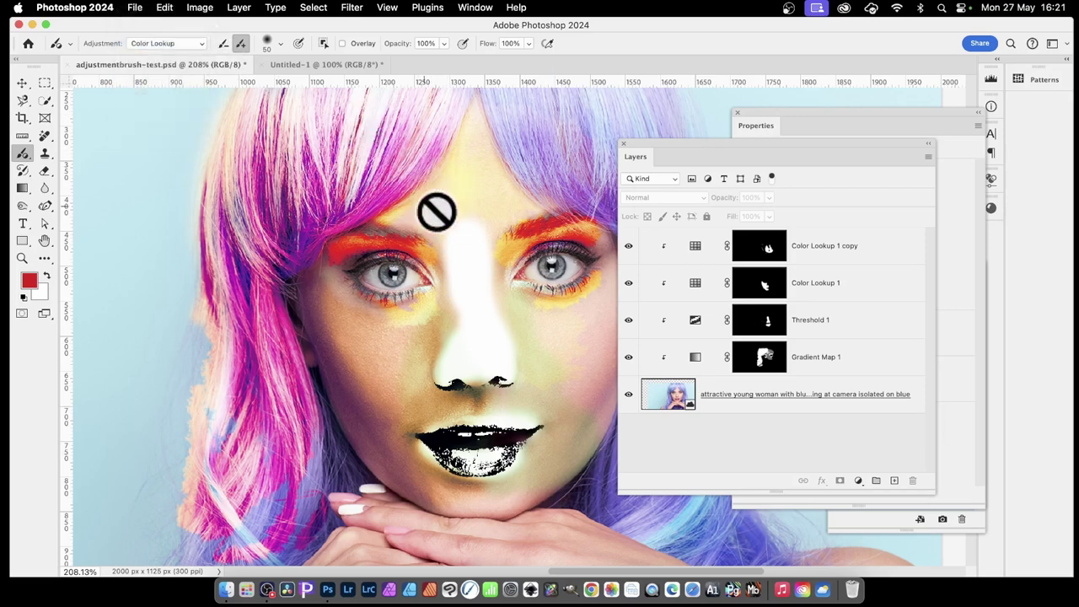
click(675, 401)
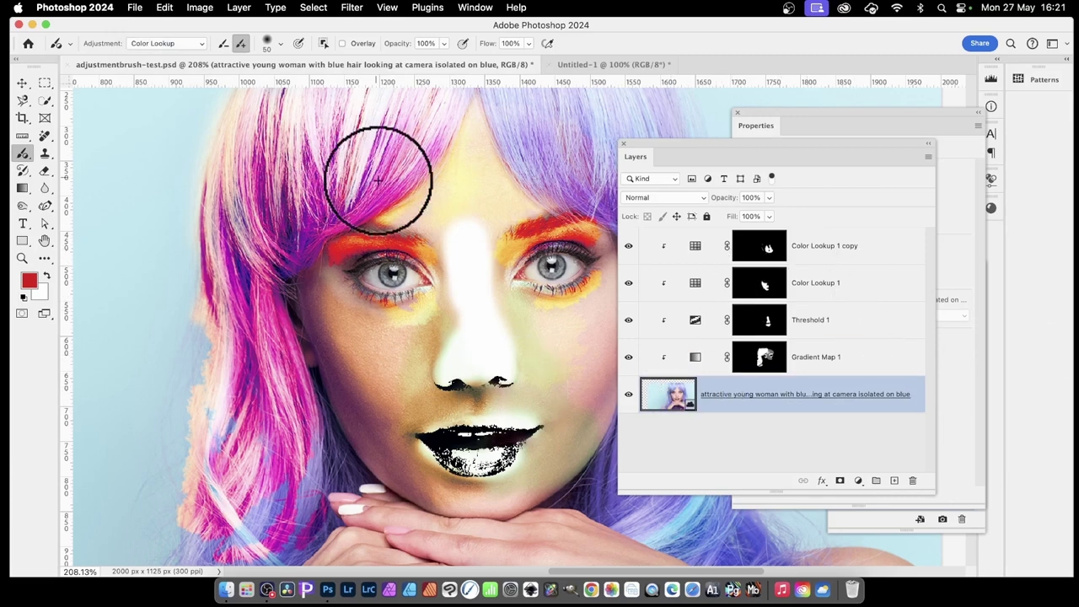
right_click(396, 327)
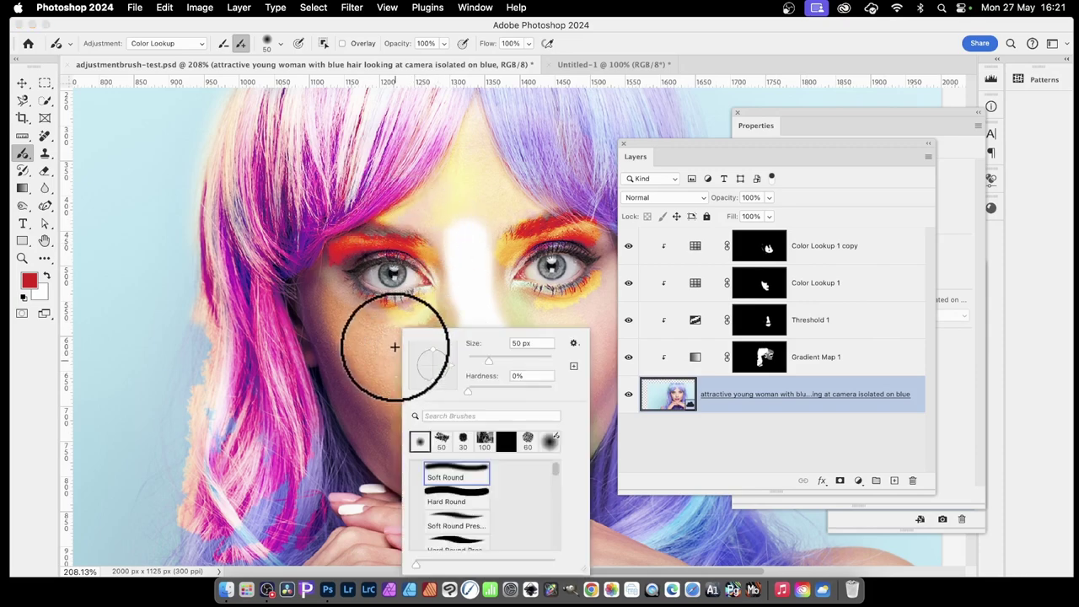
click(317, 335)
mouse_move(321, 332)
mouse_down()
mouse_move(312, 372)
mouse_move(335, 332)
mouse_move(351, 368)
mouse_move(335, 390)
mouse_up()
right_click(354, 331)
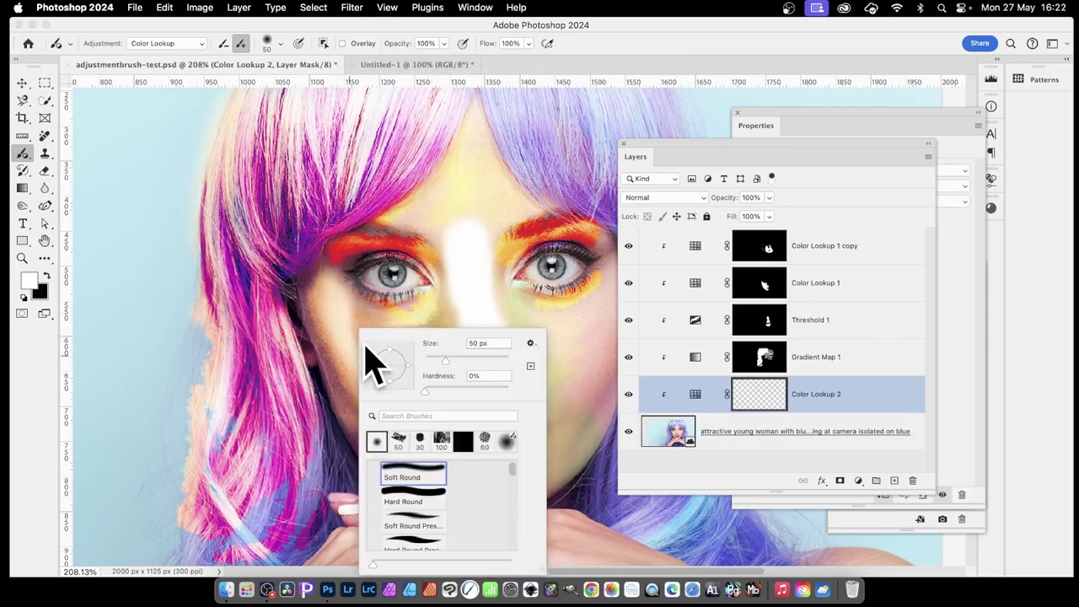
click(272, 349)
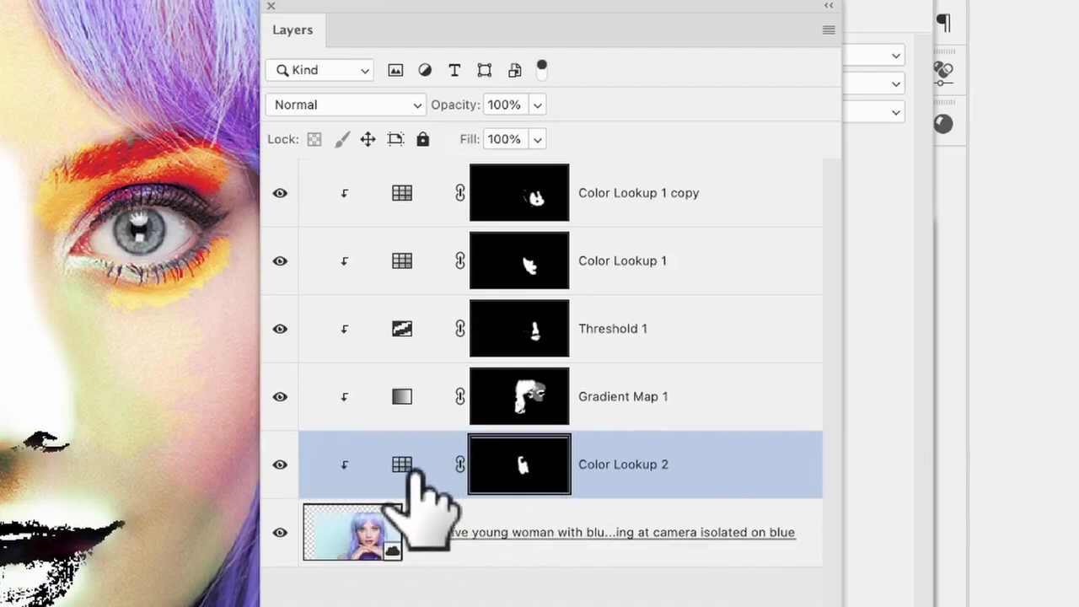
Drag Color Lookup 2 above all layers and paint its mask over the lower left cheek and chin.
mouse_move(405, 465)
mouse_down()
mouse_move(405, 325)
mouse_move(374, 258)
mouse_move(373, 168)
mouse_move(377, 190)
mouse_up()
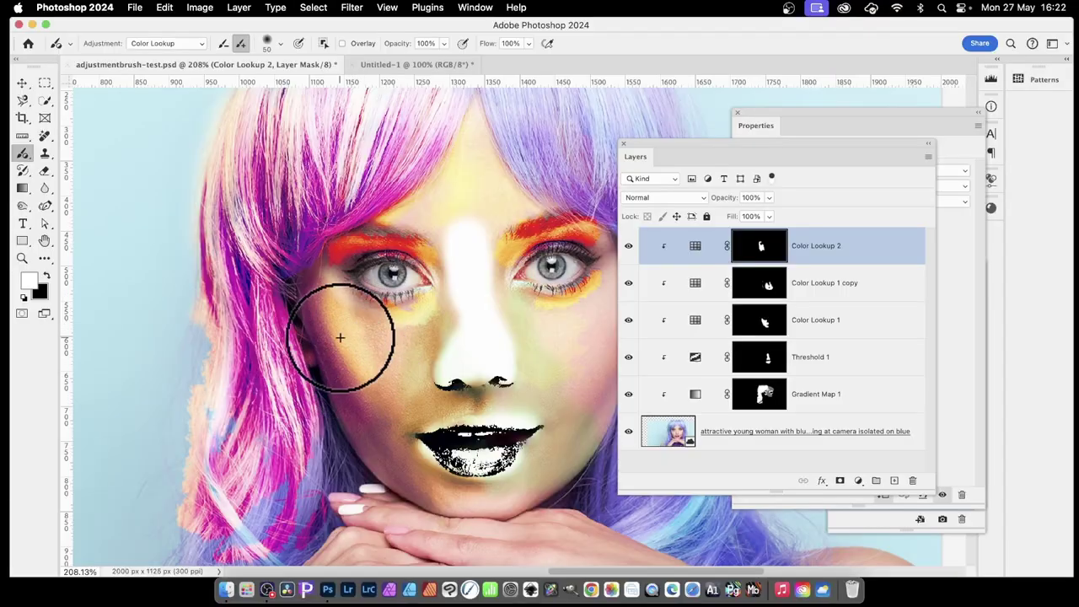
mouse_move(338, 338)
mouse_down()
mouse_move(379, 389)
mouse_move(368, 346)
mouse_move(392, 342)
mouse_move(399, 362)
mouse_move(346, 297)
mouse_move(369, 329)
mouse_move(351, 381)
mouse_move(402, 453)
mouse_move(441, 465)
mouse_move(412, 466)
mouse_move(455, 503)
mouse_move(410, 444)
mouse_move(398, 445)
mouse_move(441, 500)
mouse_move(407, 486)
mouse_move(433, 490)
mouse_move(419, 486)
mouse_move(435, 501)
mouse_move(495, 499)
mouse_move(385, 515)
mouse_move(459, 542)
mouse_move(473, 529)
mouse_move(525, 535)
mouse_up()
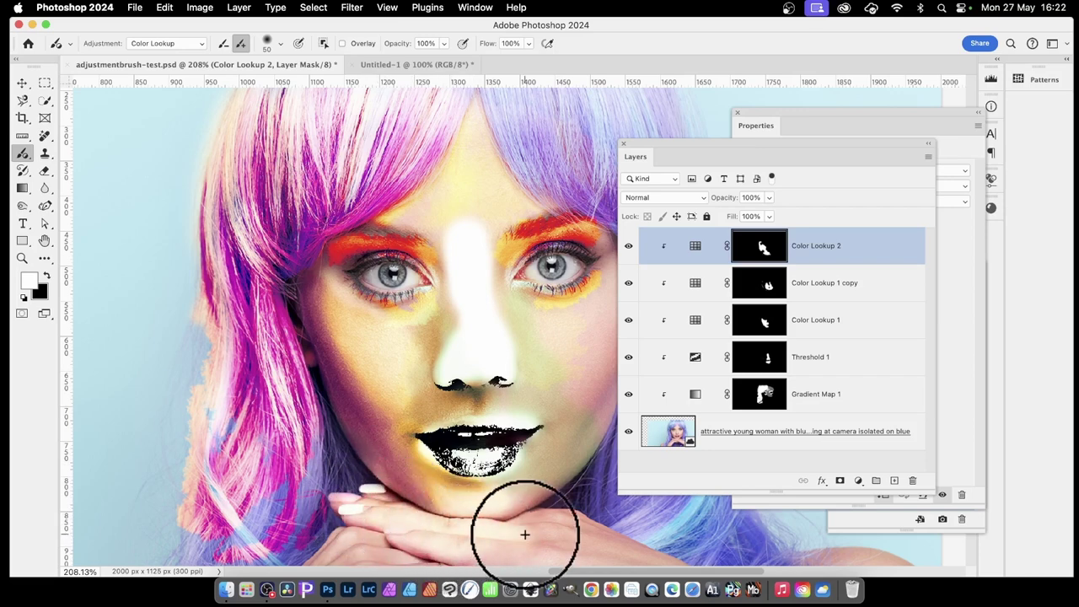
Load Bleach Bypass.look as Color Lookup 2's lookup table.
click(807, 118)
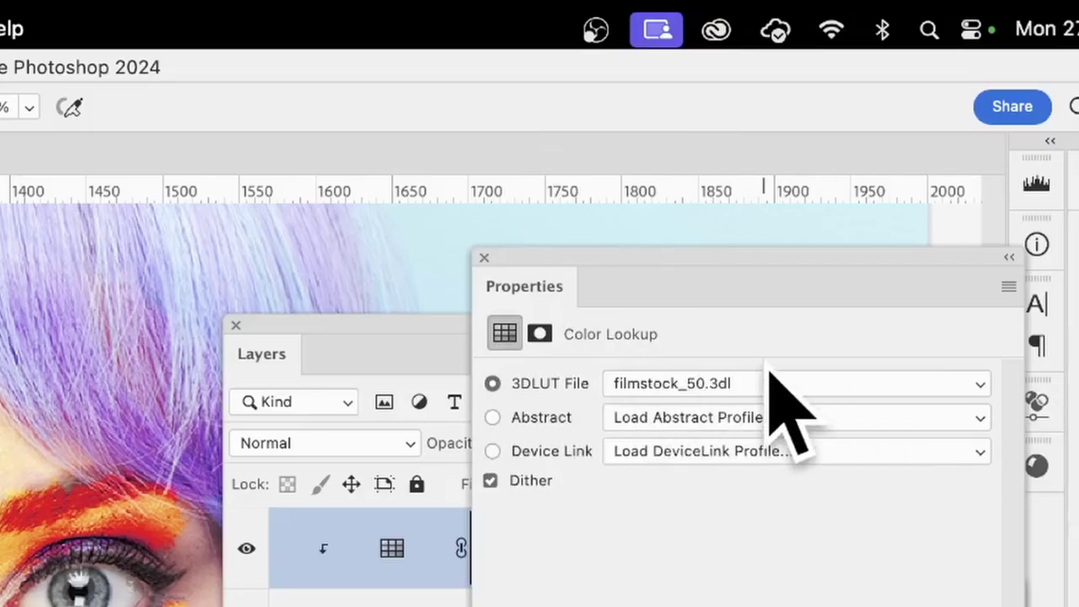
click(871, 176)
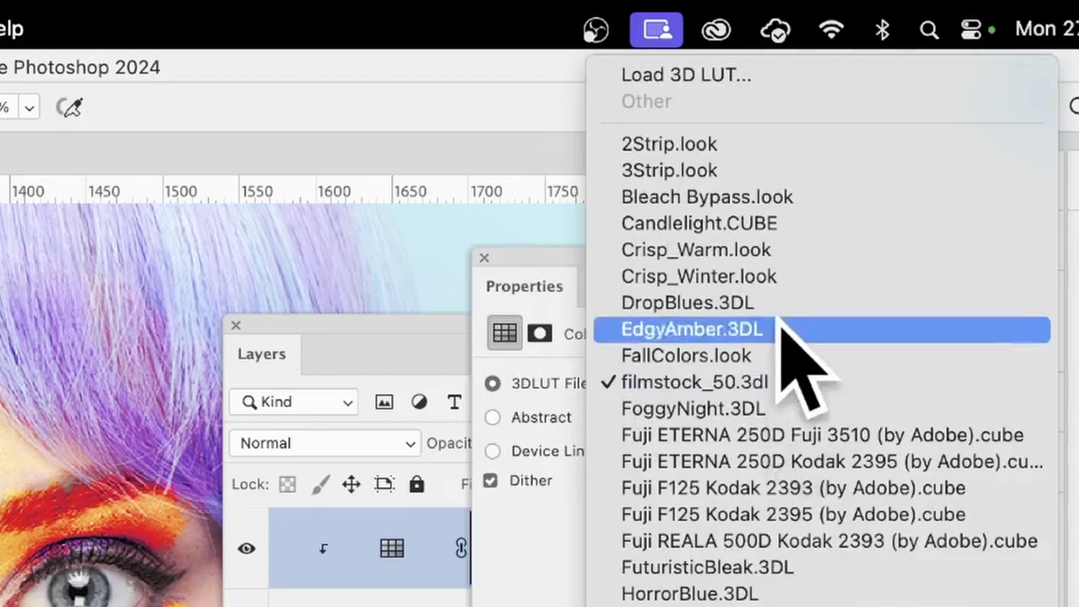
click(756, 197)
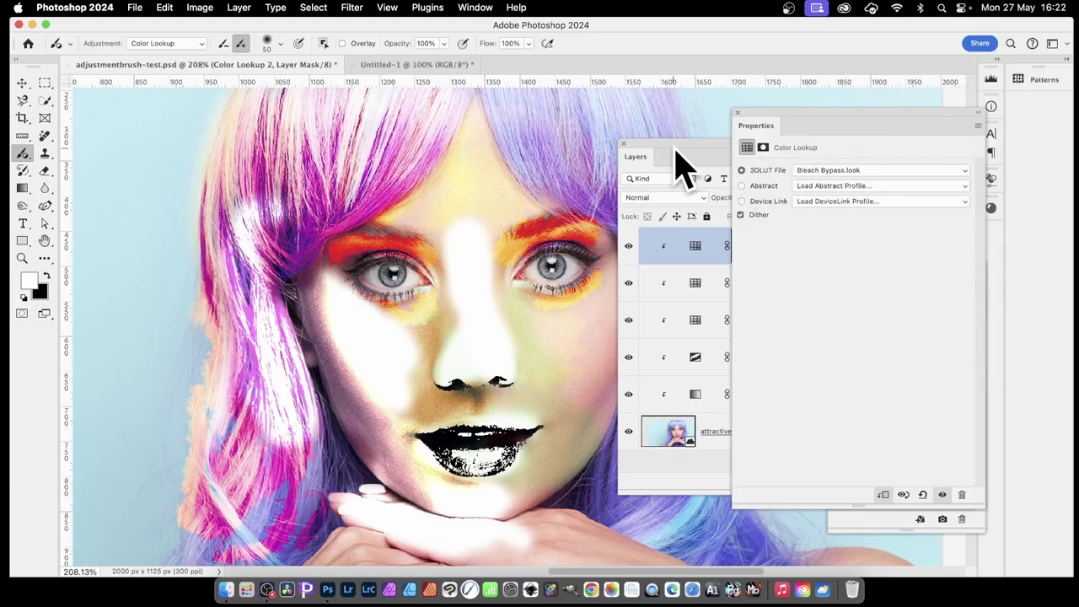
Set Color Lookup 2's blend mode to Linear Burn.
click(675, 149)
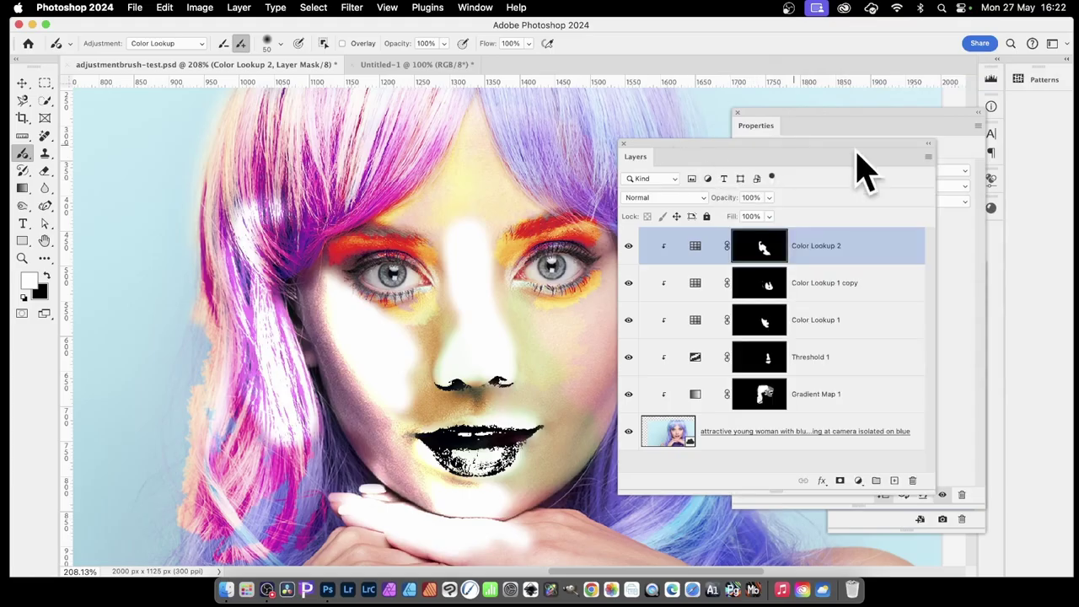
click(665, 199)
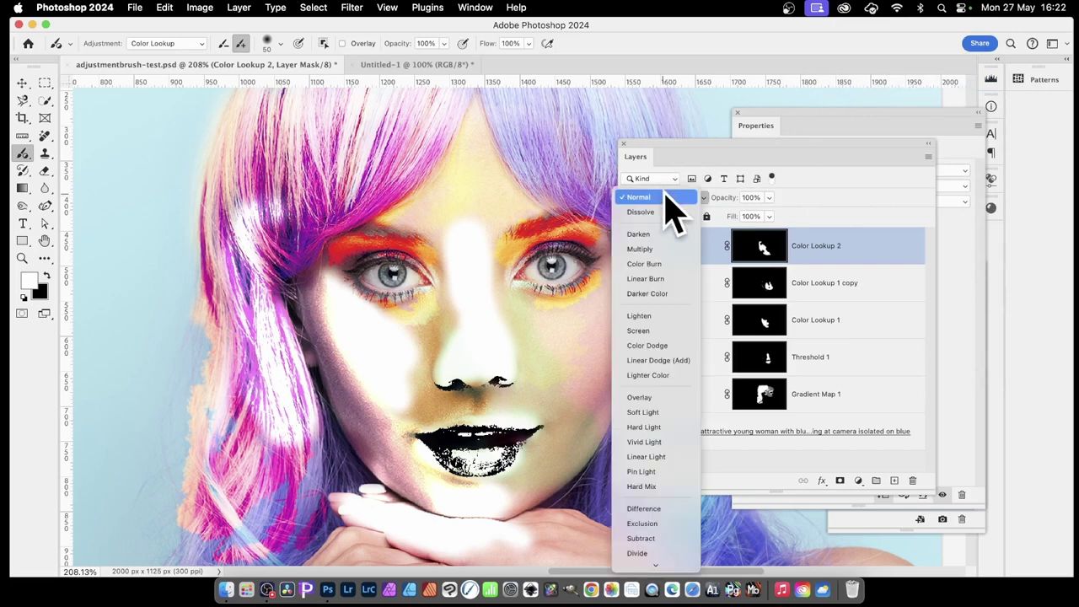
click(645, 279)
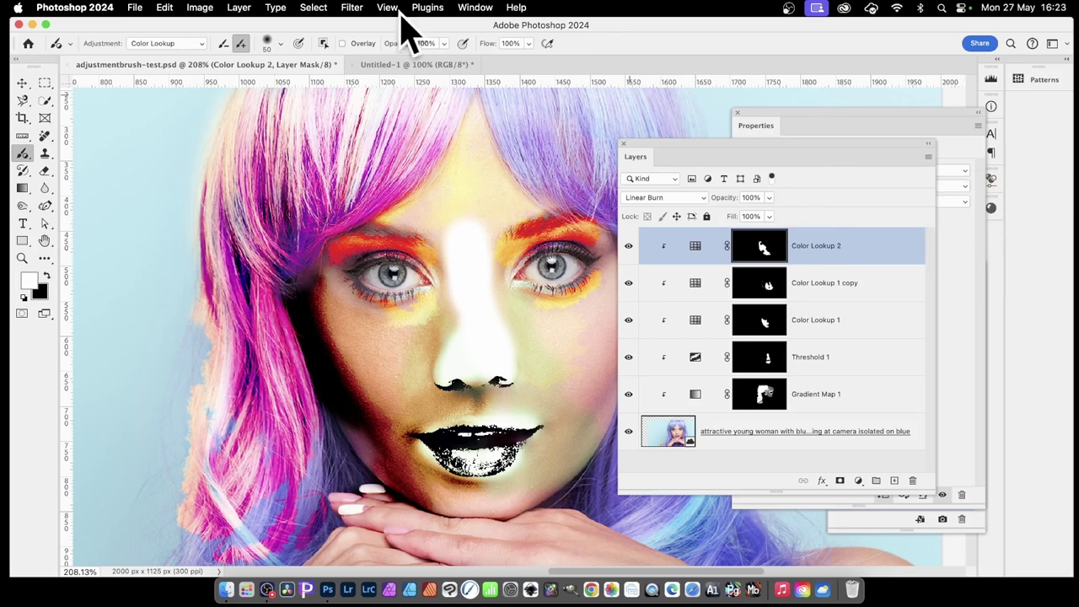
Apply Filter > Blur > Gaussian Blur to the Color Lookup 2 mask to feather its edges.
click(352, 8)
mouse_move(375, 185)
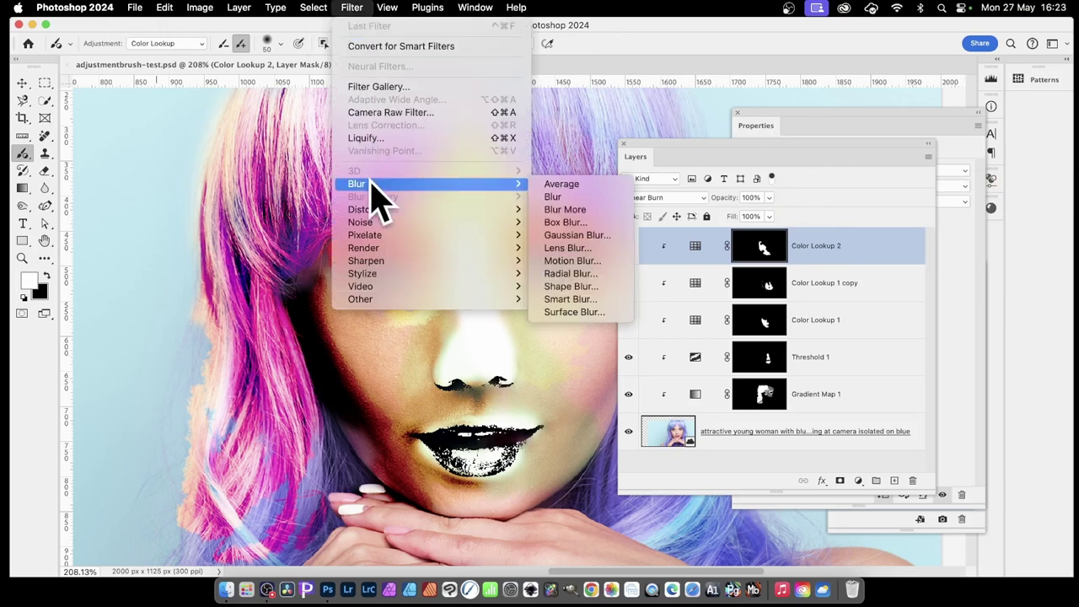
click(615, 236)
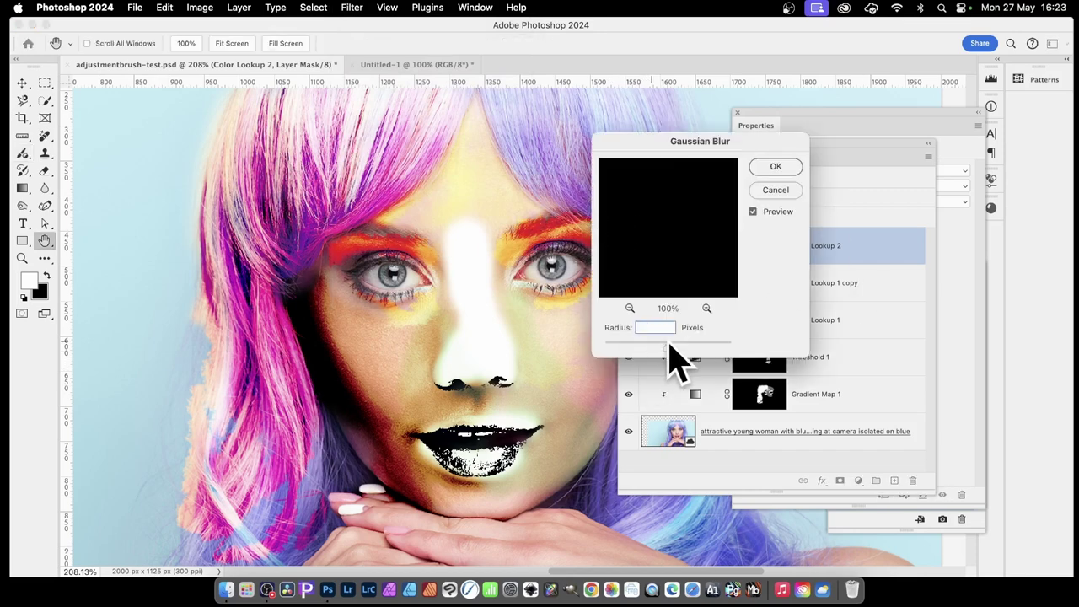
click(775, 167)
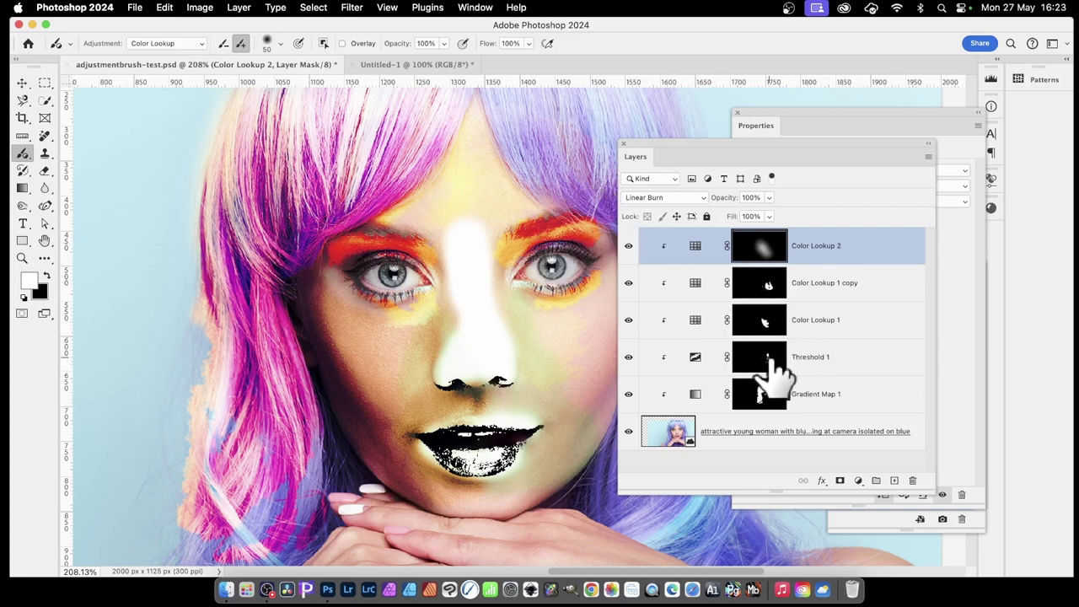
click(767, 362)
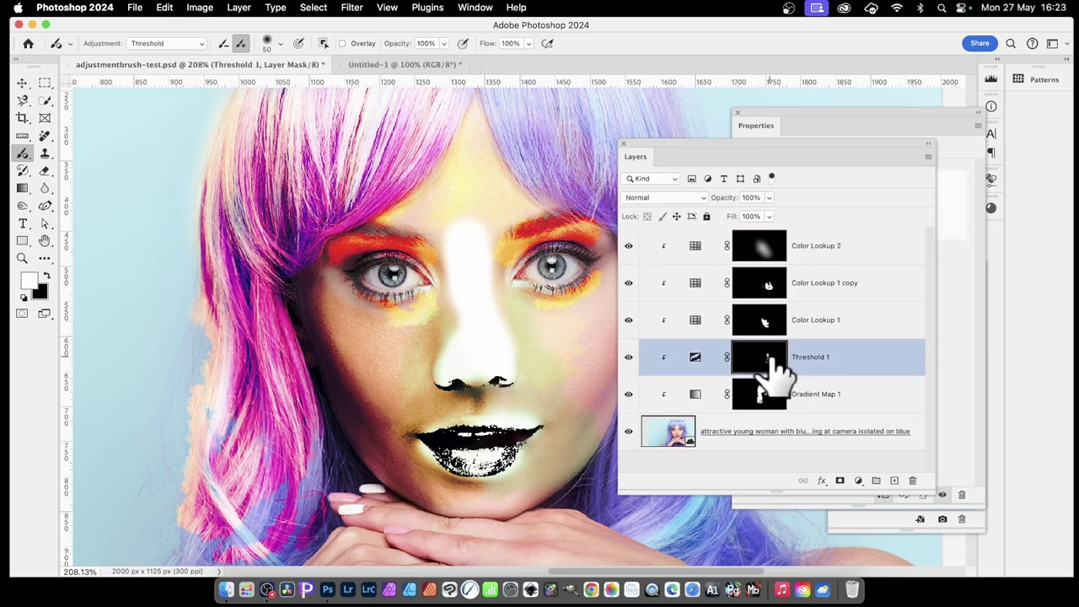
click(349, 9)
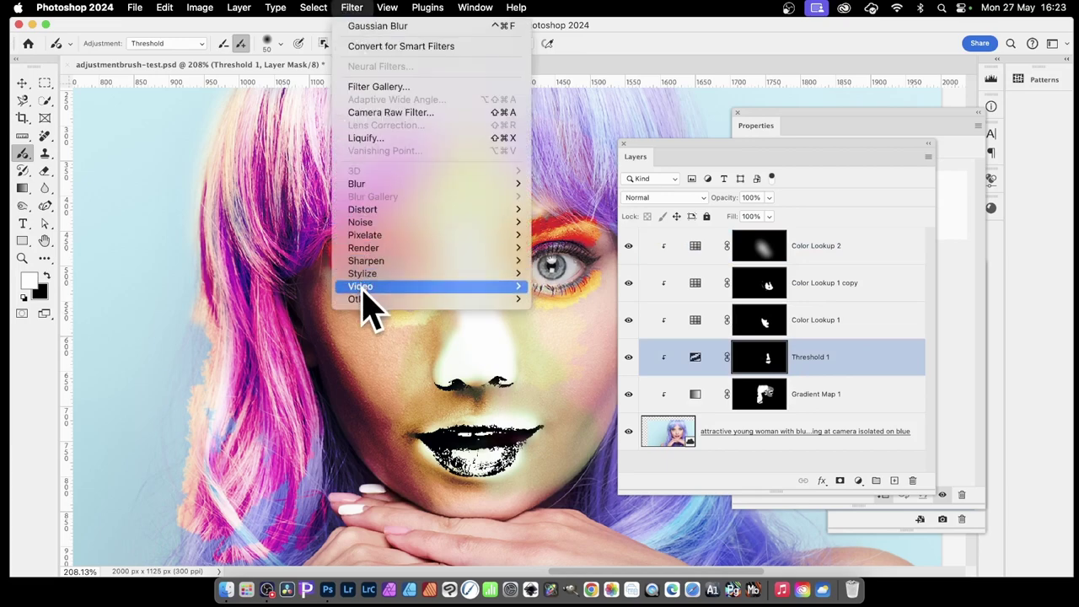
mouse_move(369, 212)
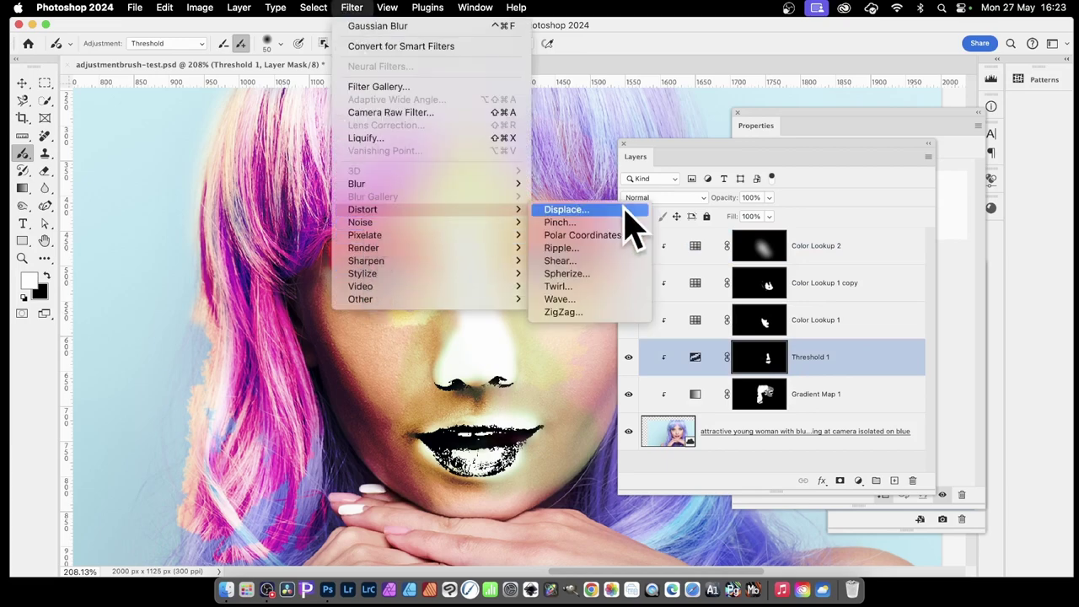
click(587, 302)
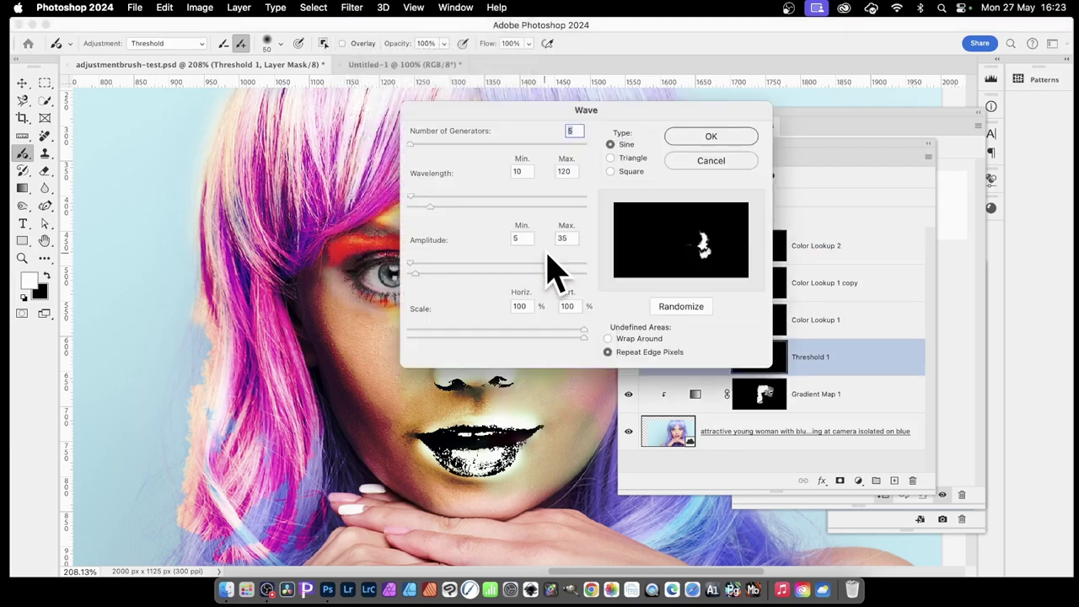
drag(435, 206, 445, 207)
drag(411, 263, 434, 262)
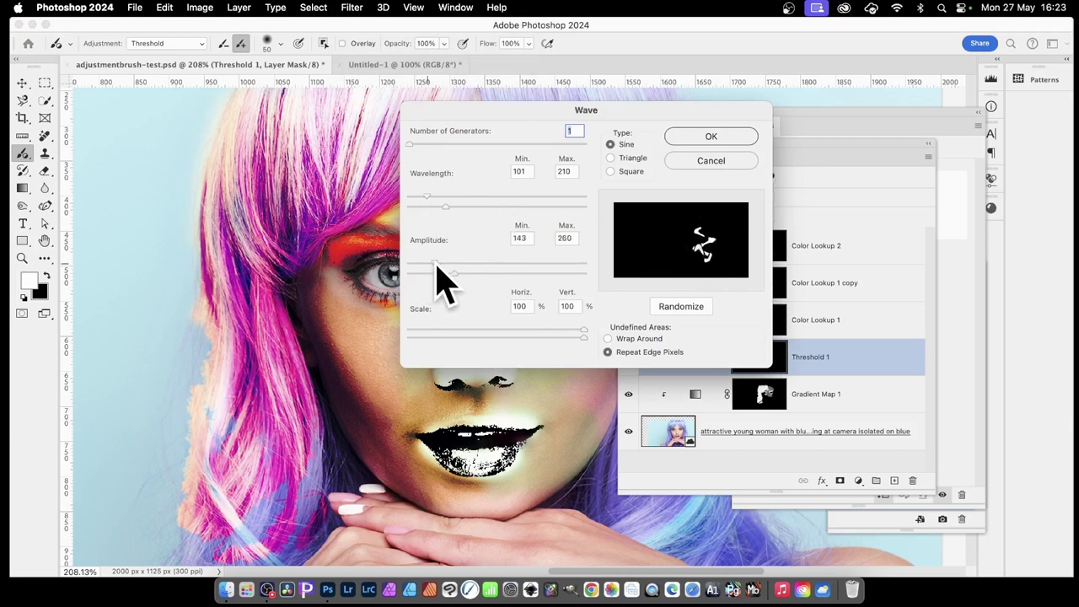
click(711, 137)
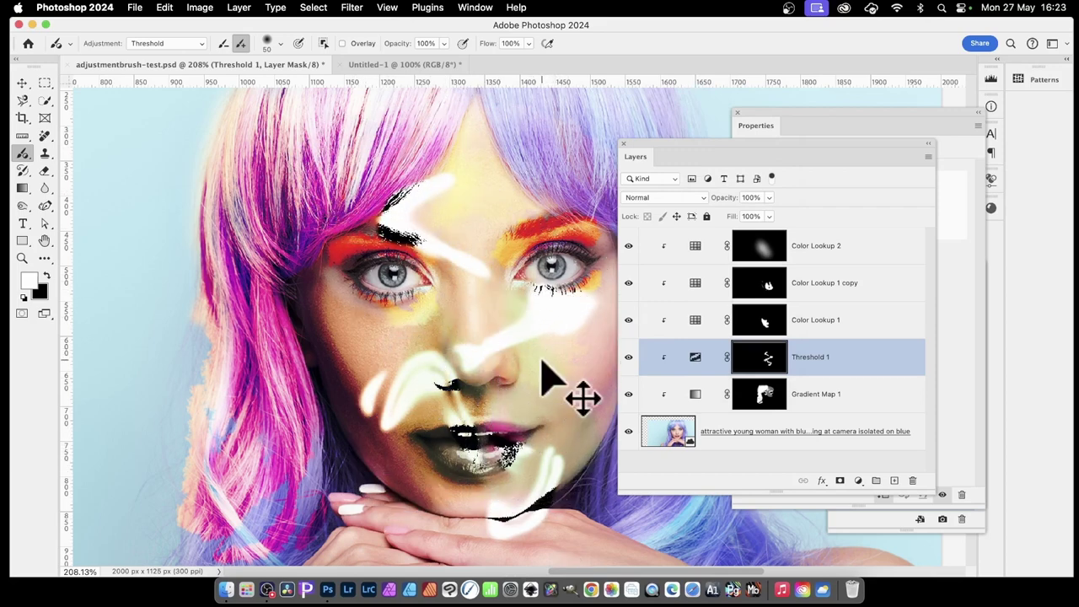
key(super+z)
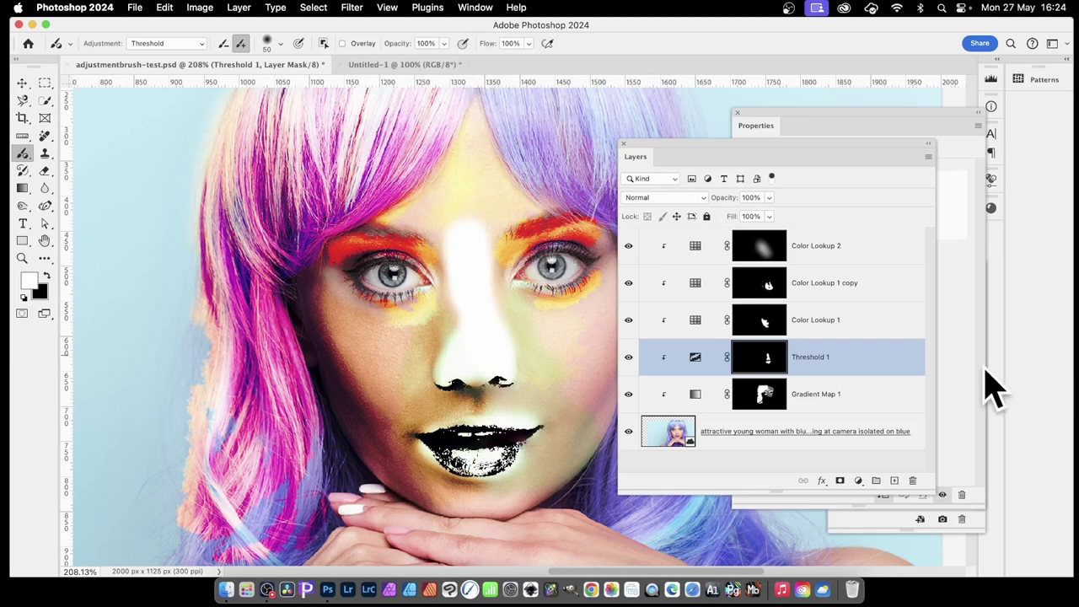
Convert the portrait photo layer into a smart object.
click(675, 432)
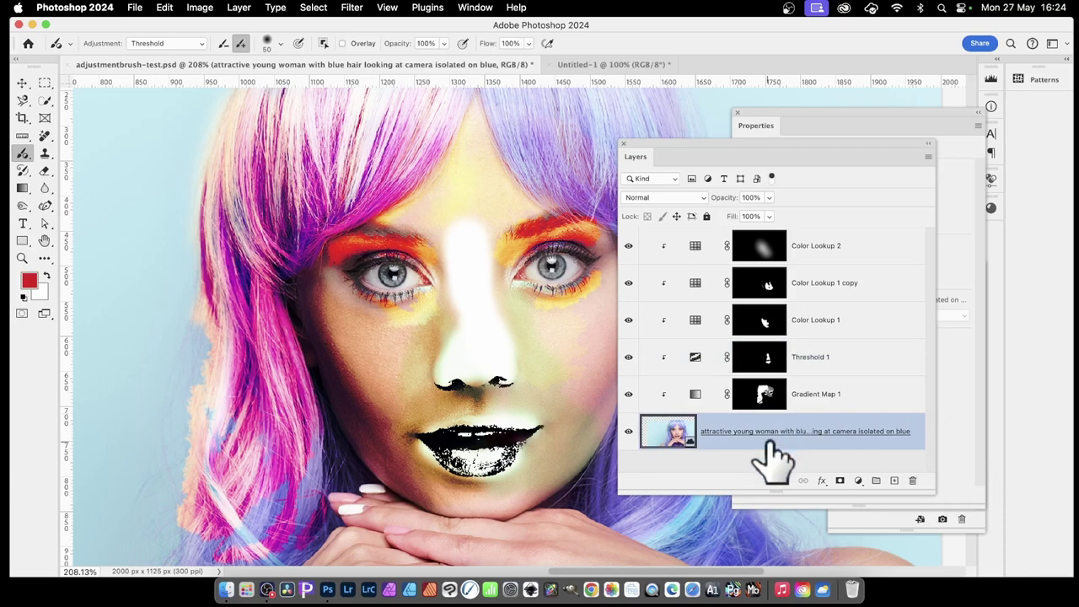
click(239, 8)
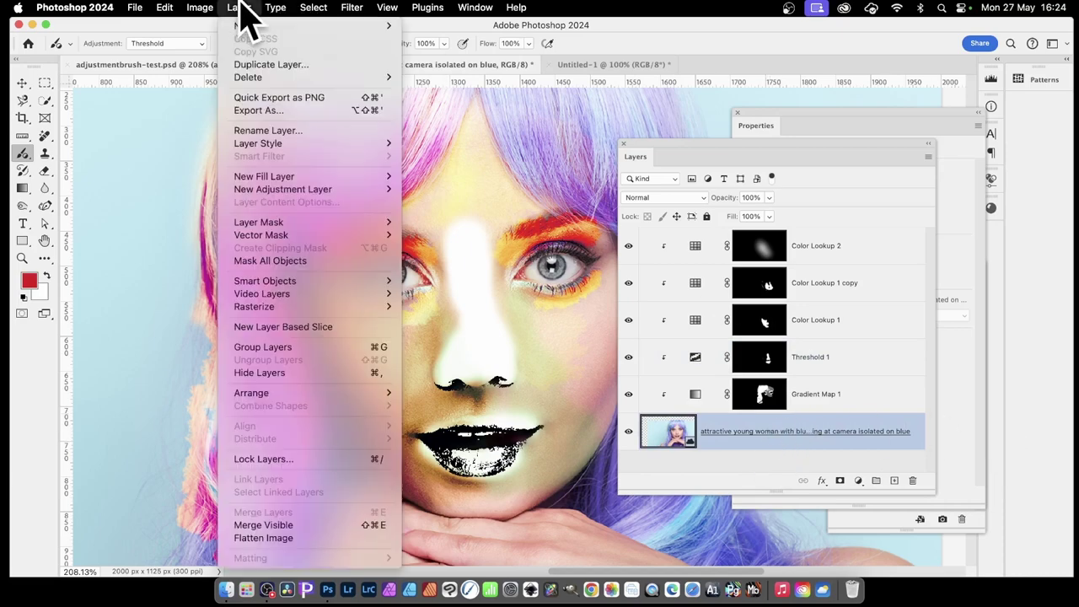
mouse_move(267, 283)
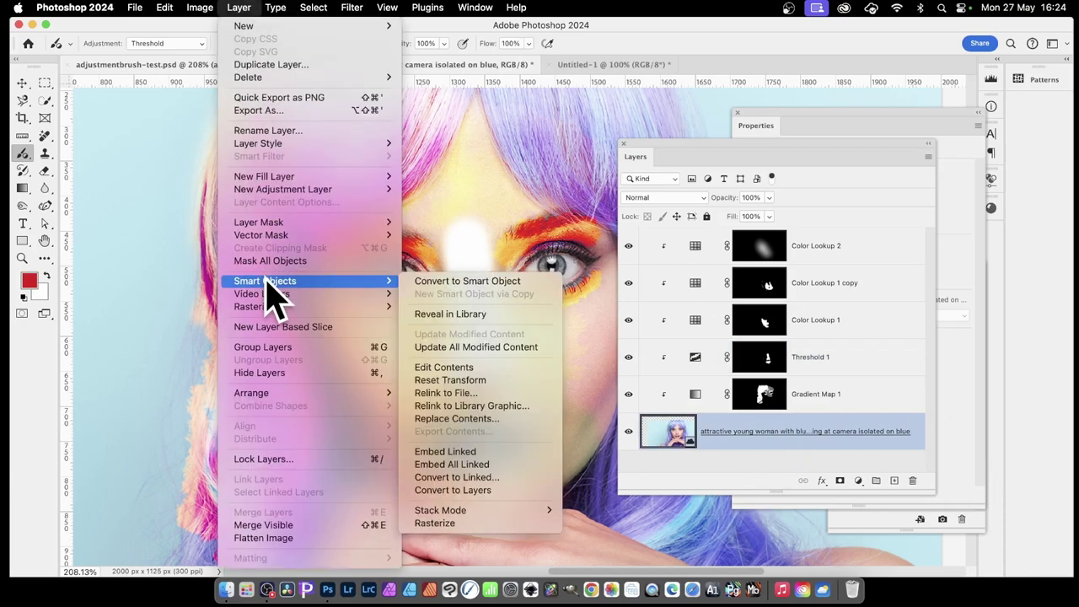
click(470, 283)
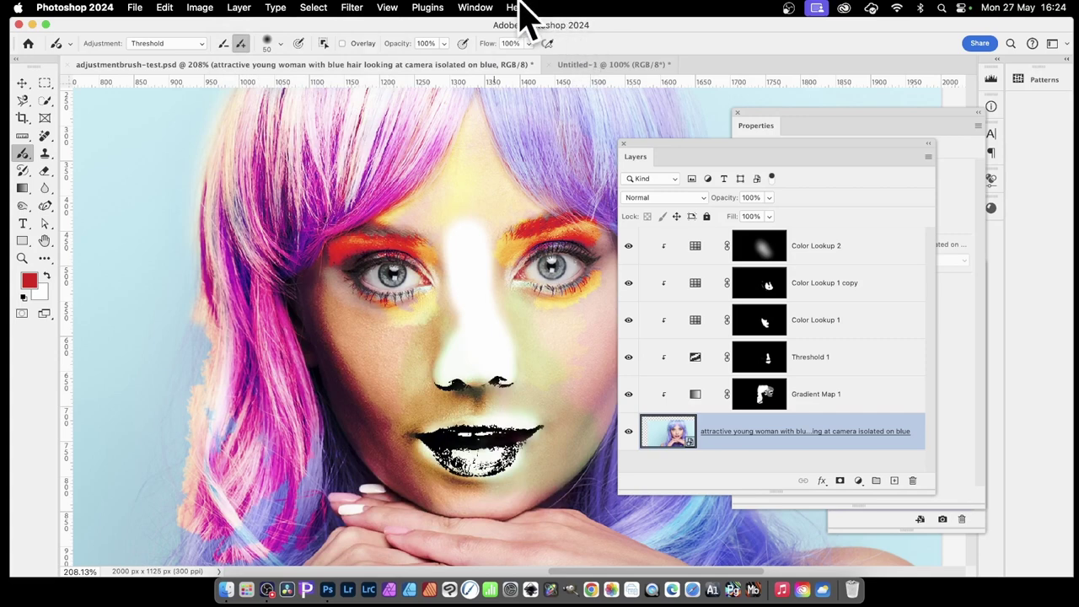
Add a Gaussian Blur smart filter of about 4.8 px to the photo.
click(352, 8)
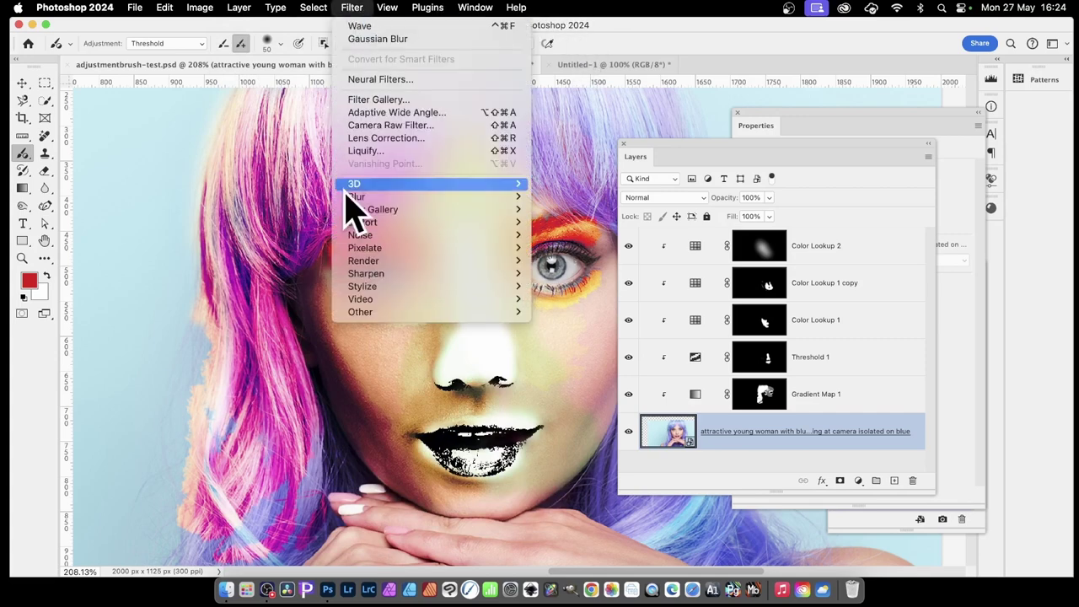
mouse_move(354, 197)
click(578, 249)
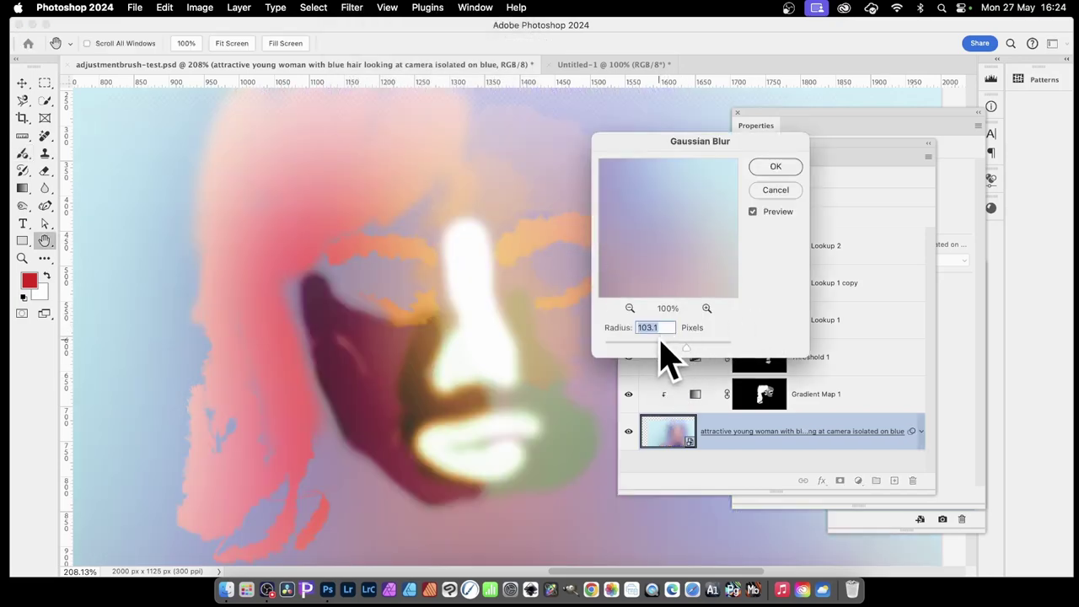
drag(659, 342, 622, 344)
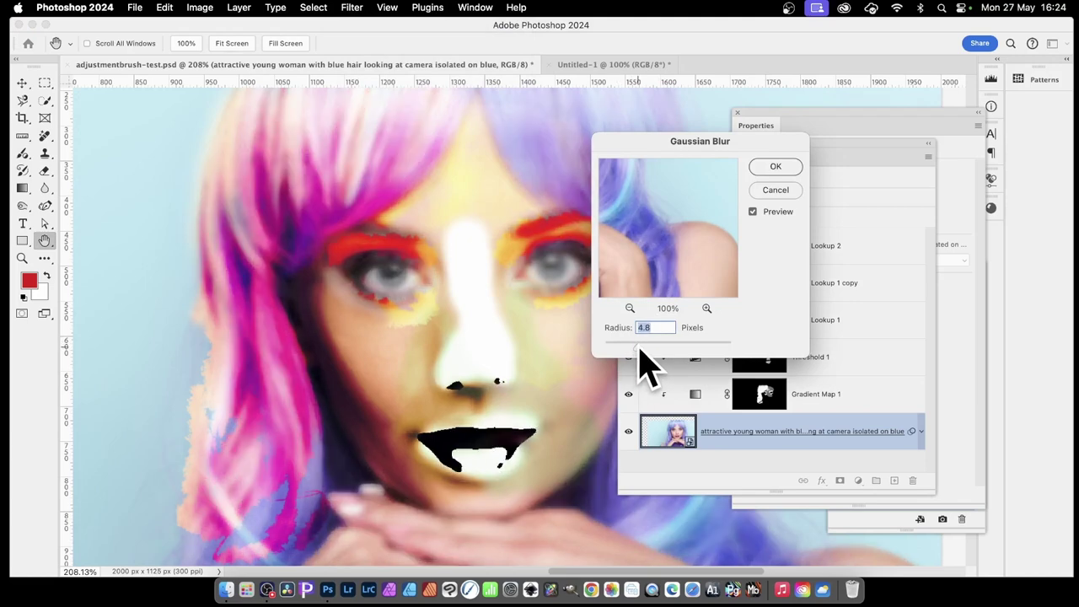
click(777, 167)
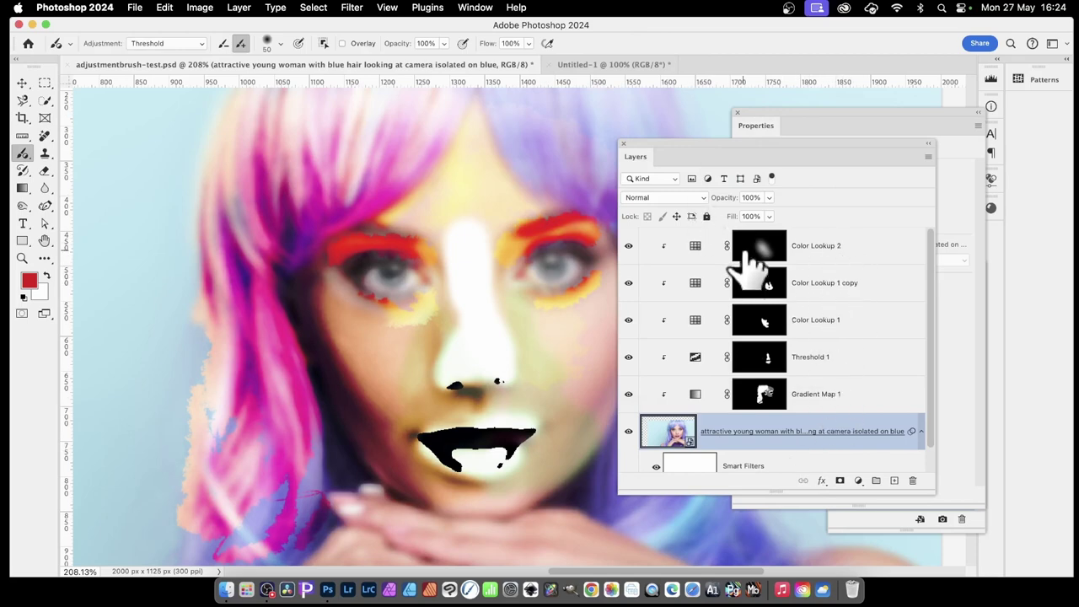
click(827, 251)
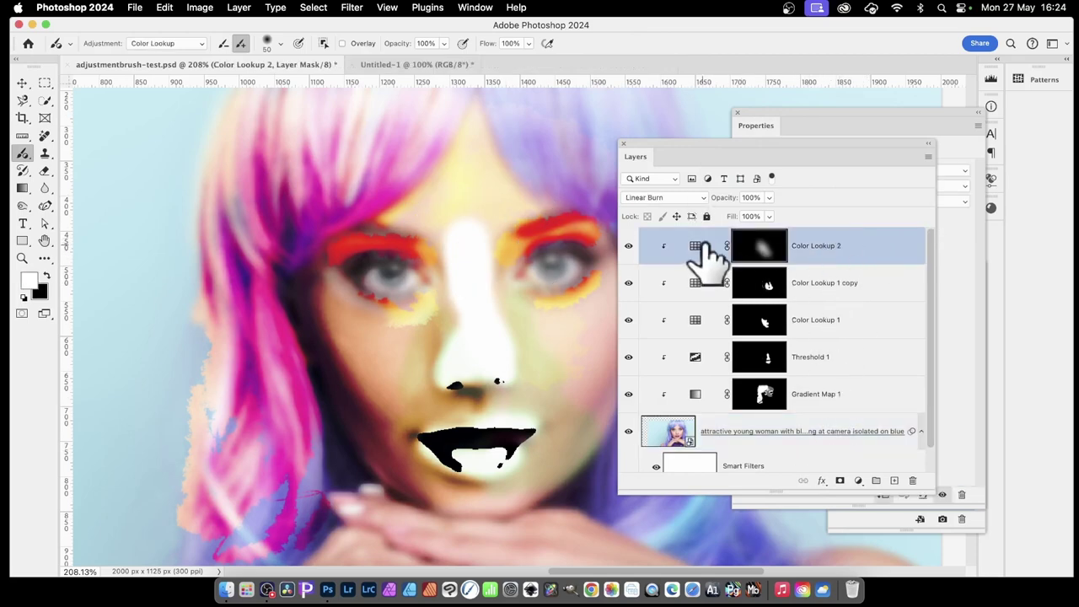
click(194, 44)
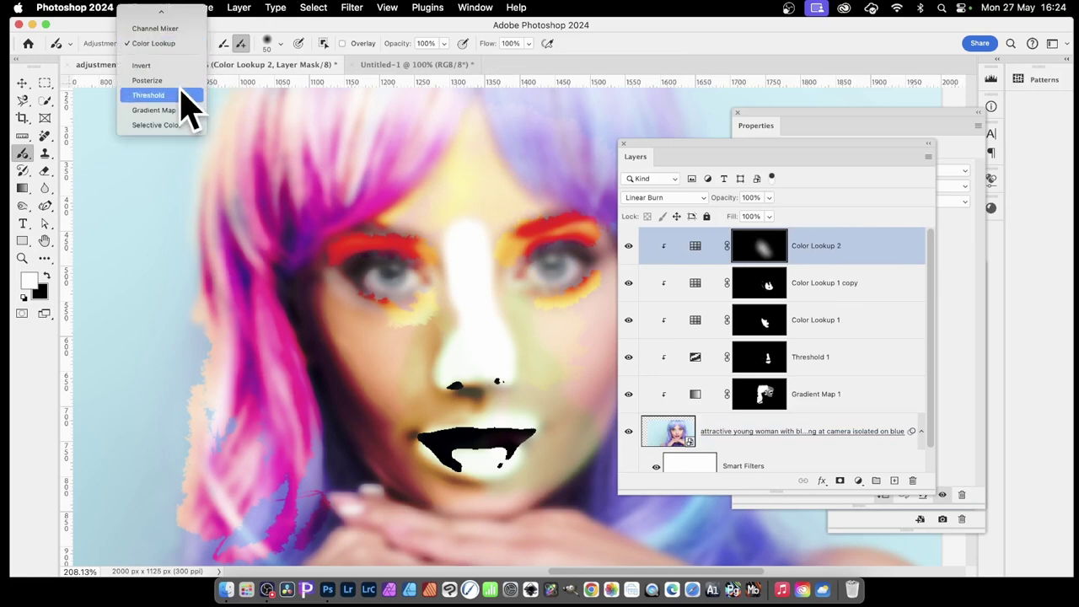
click(168, 126)
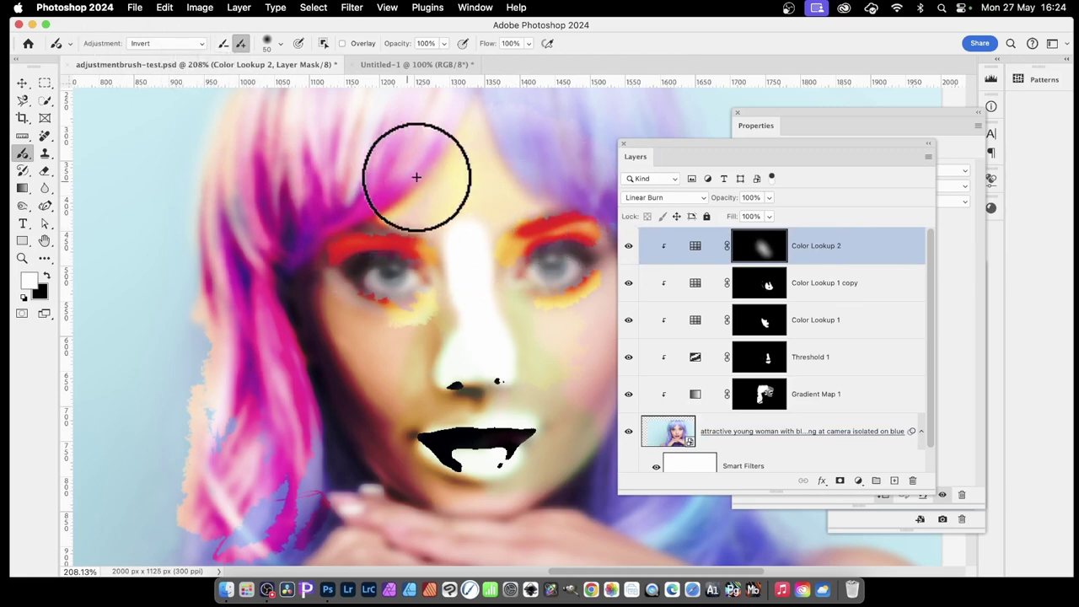
mouse_move(388, 217)
mouse_down()
mouse_move(438, 180)
mouse_move(408, 208)
mouse_move(451, 131)
mouse_move(433, 157)
mouse_move(452, 154)
mouse_move(463, 110)
mouse_move(484, 165)
mouse_move(478, 141)
mouse_move(519, 190)
mouse_move(467, 146)
mouse_move(526, 216)
mouse_move(504, 241)
mouse_move(502, 382)
mouse_up()
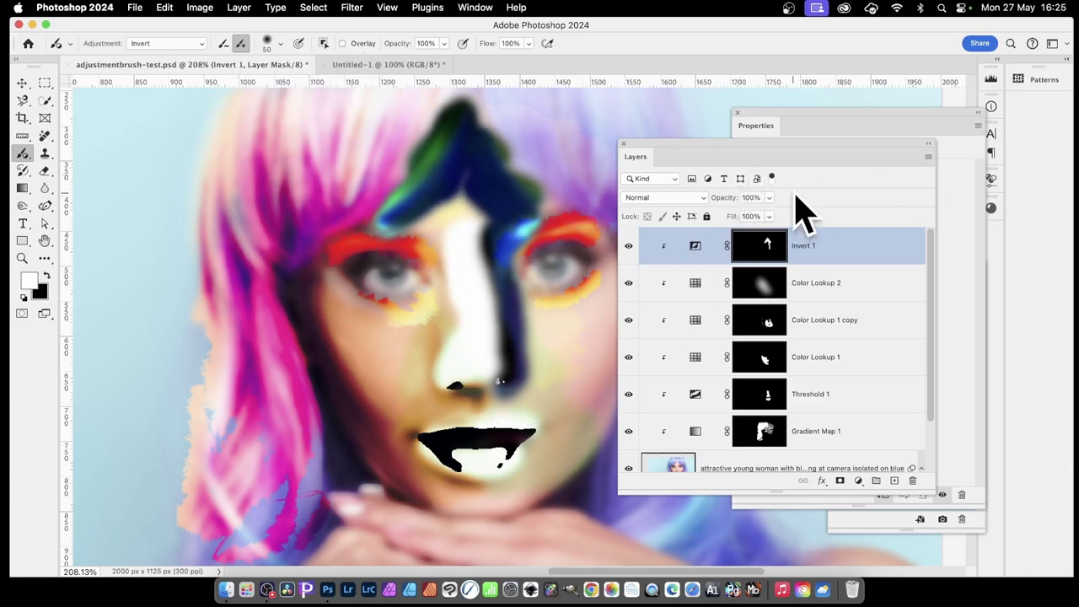
drag(795, 145, 742, 88)
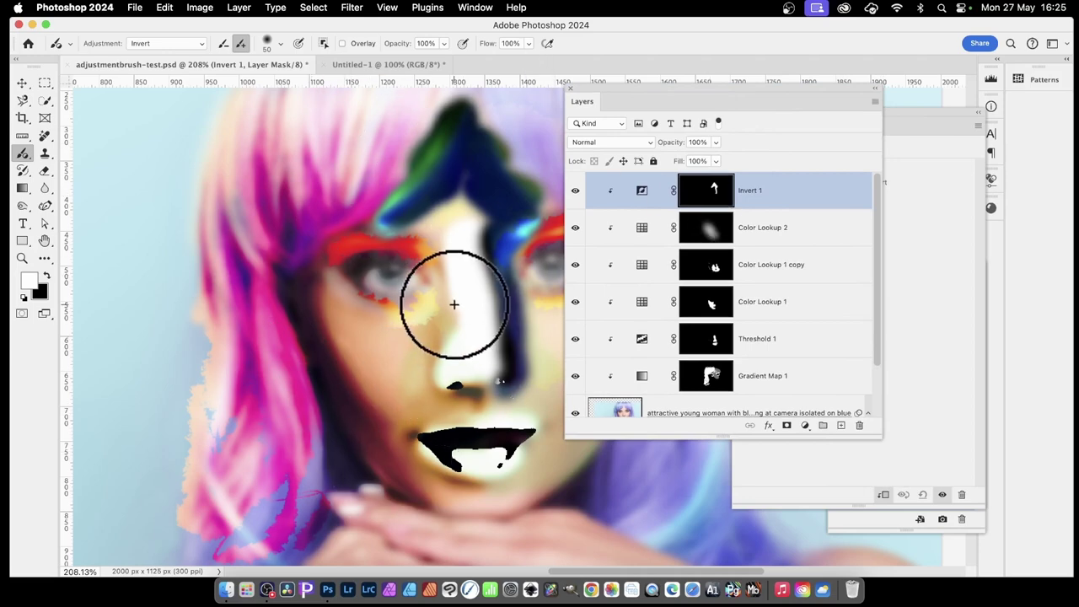
click(860, 426)
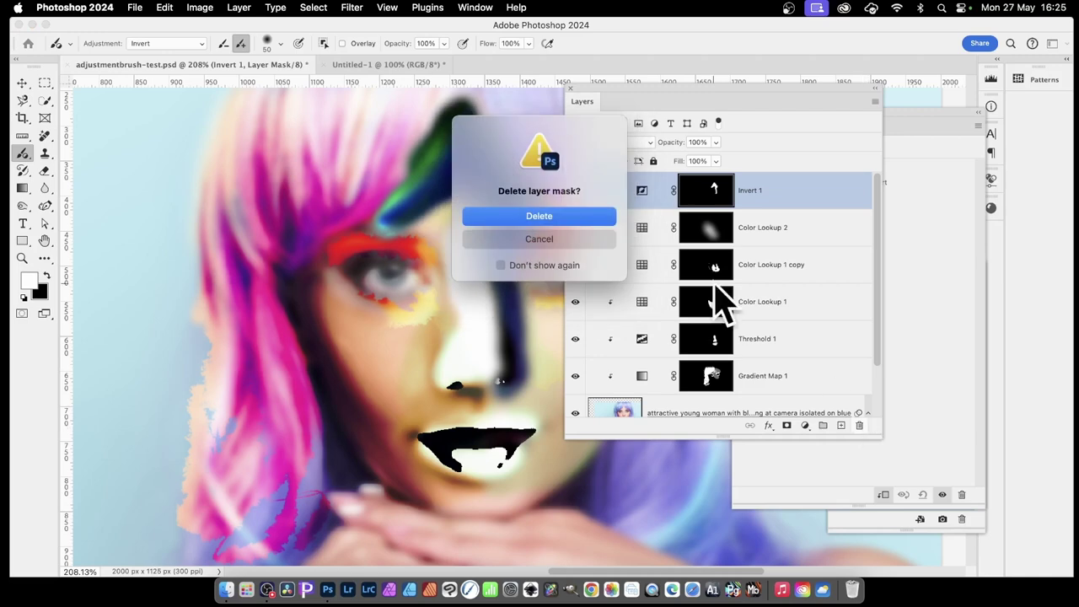
click(557, 223)
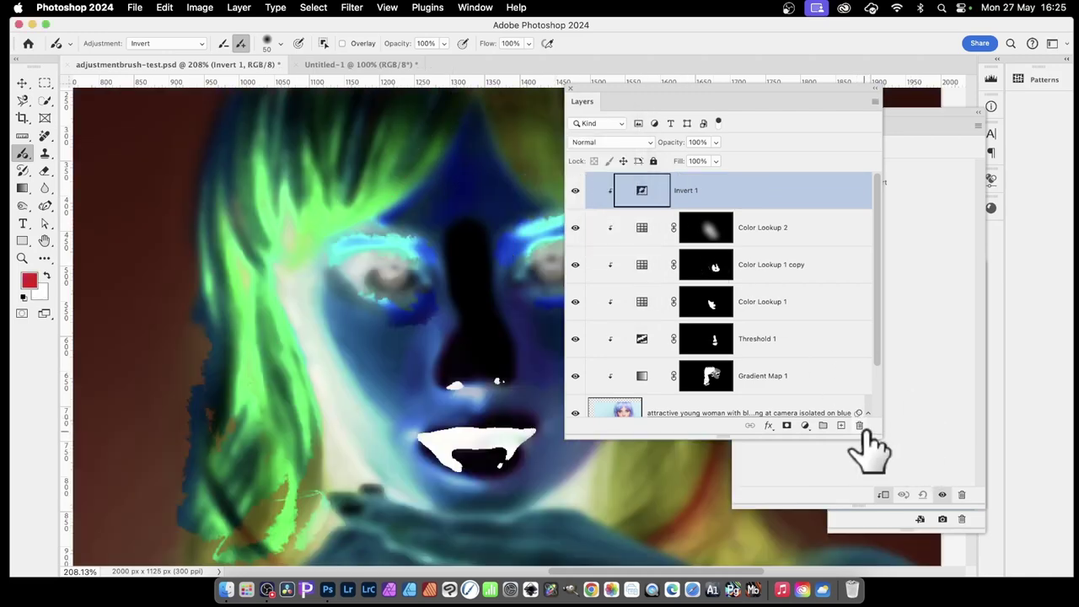
click(861, 426)
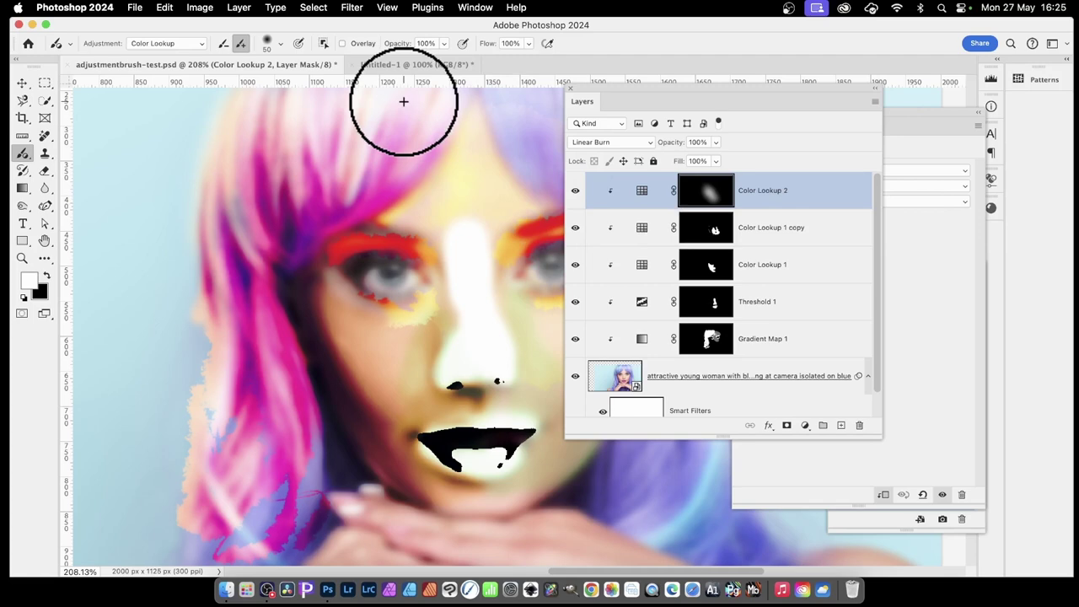
Choose the Kyle's Screentone brush preset for the Adjustment Brush.
click(281, 44)
scroll(258, 249, down, 5)
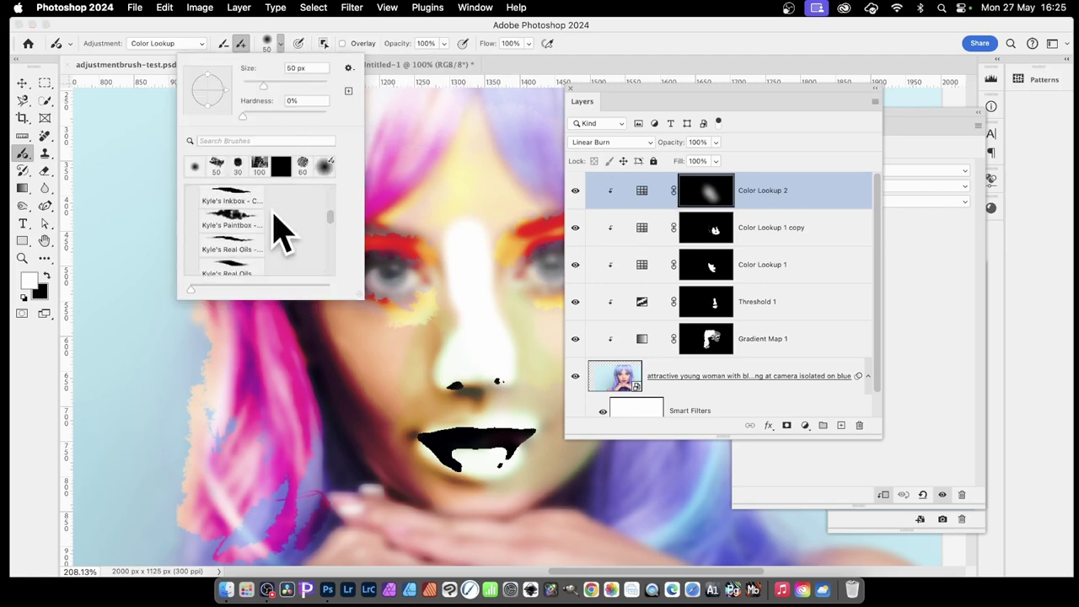
scroll(211, 245, down, 8)
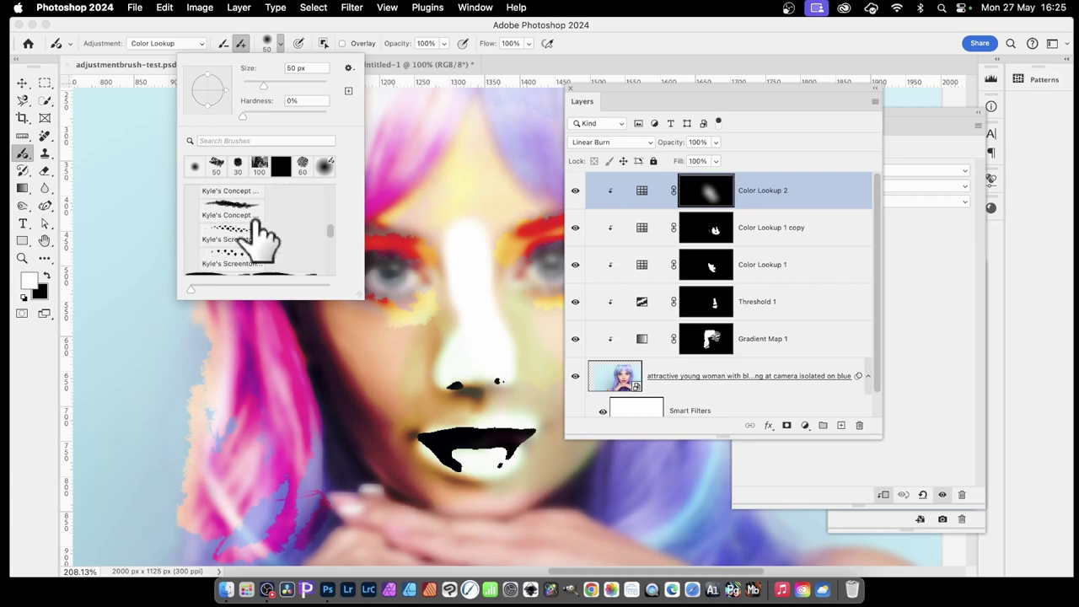
click(240, 239)
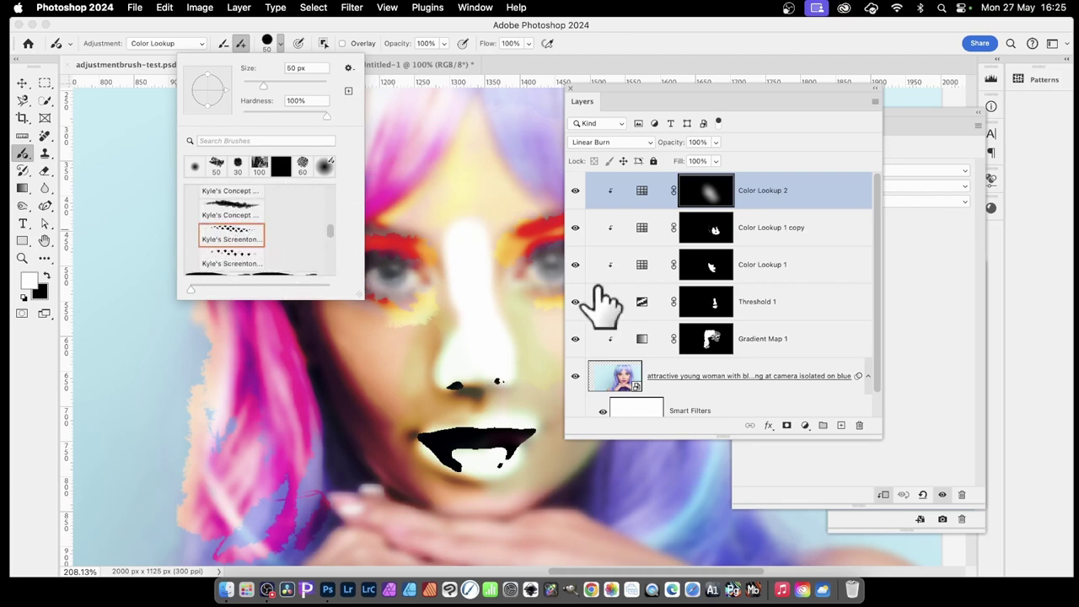
click(727, 198)
Brush a Threshold adjustment over the left and upper-right hair, blending it in Linear Burn.
click(173, 44)
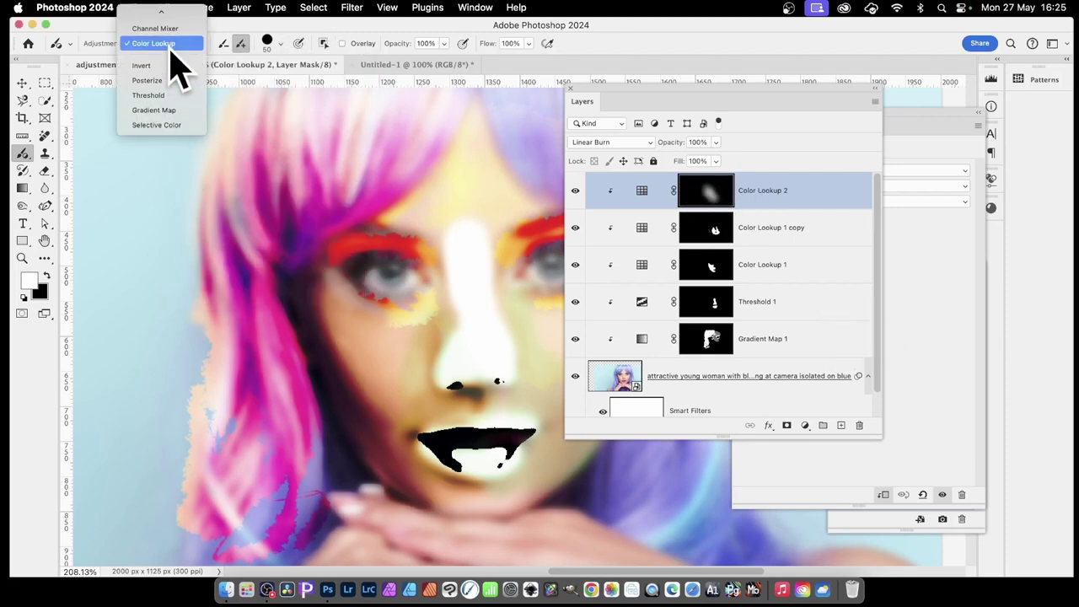
click(172, 228)
mouse_move(400, 139)
mouse_down()
mouse_move(372, 194)
mouse_move(427, 130)
mouse_move(394, 202)
mouse_move(330, 245)
mouse_move(364, 193)
mouse_move(269, 247)
mouse_move(313, 227)
mouse_move(276, 244)
mouse_move(255, 274)
mouse_move(294, 470)
mouse_move(301, 428)
mouse_move(275, 314)
mouse_move(301, 445)
mouse_move(273, 501)
mouse_move(308, 453)
mouse_up()
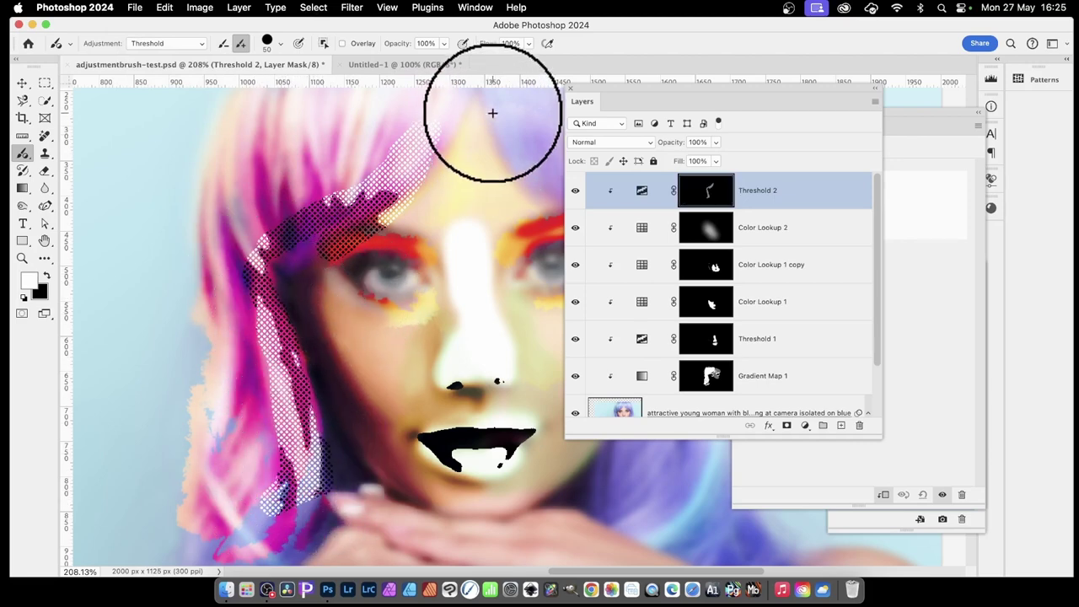
mouse_move(493, 112)
mouse_down()
mouse_move(529, 177)
mouse_move(557, 203)
mouse_move(507, 117)
mouse_move(534, 154)
mouse_up()
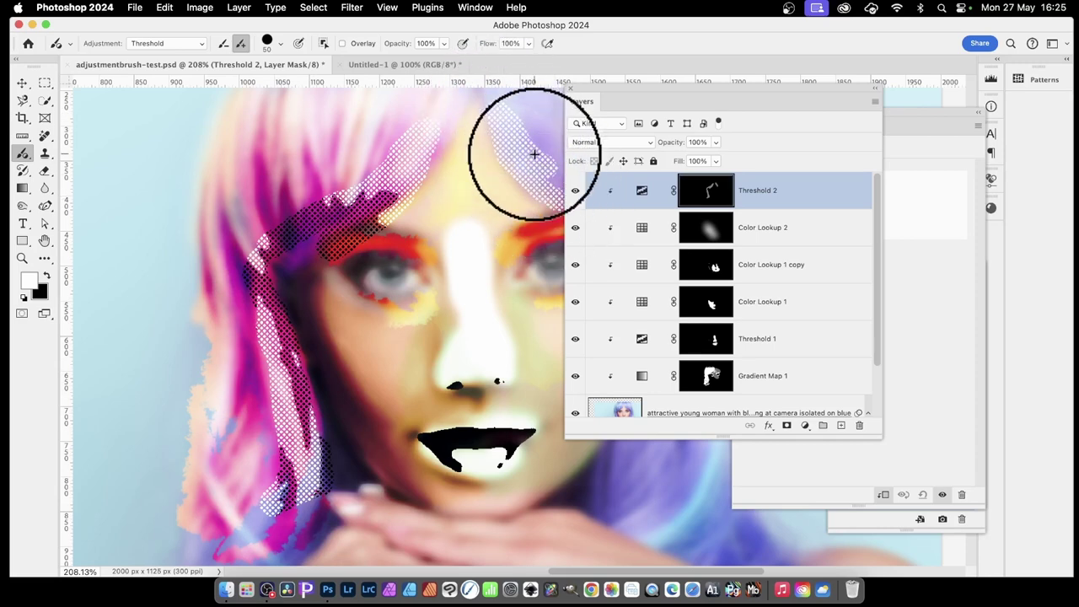
click(610, 141)
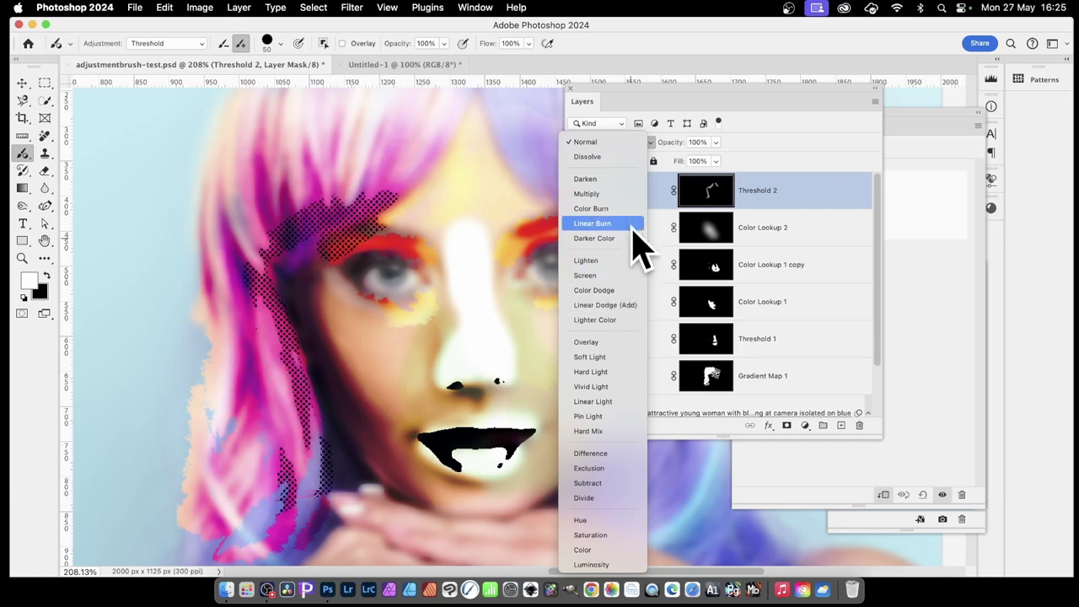
click(593, 223)
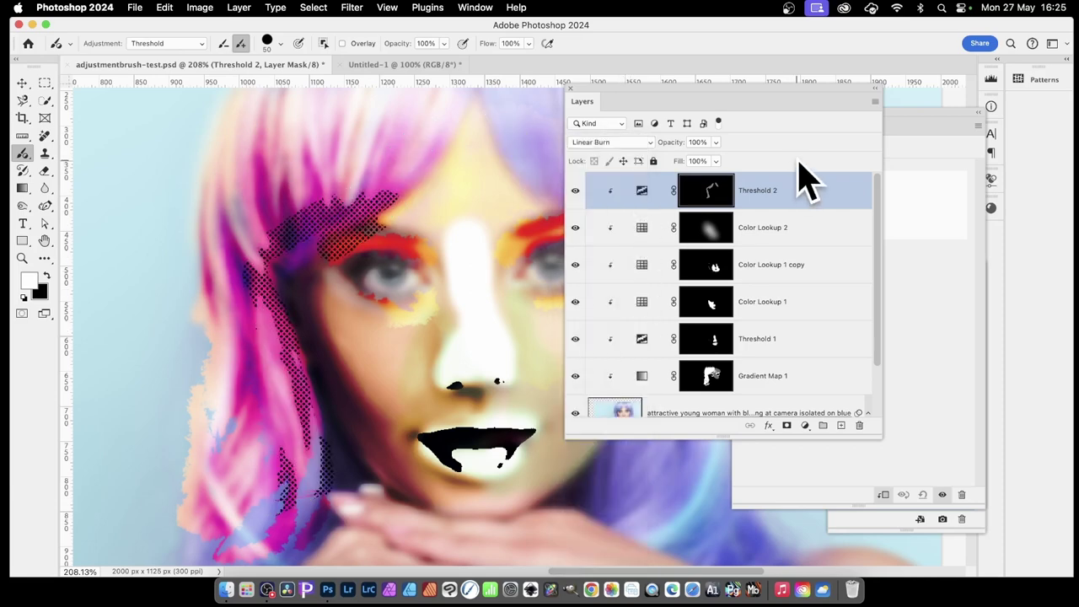
drag(628, 93, 710, 108)
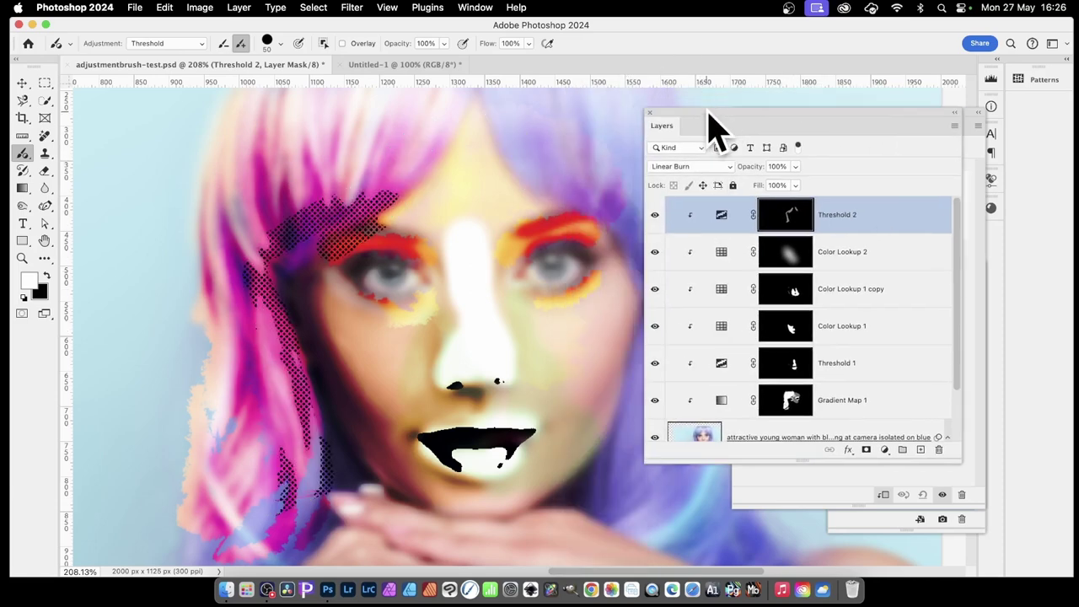